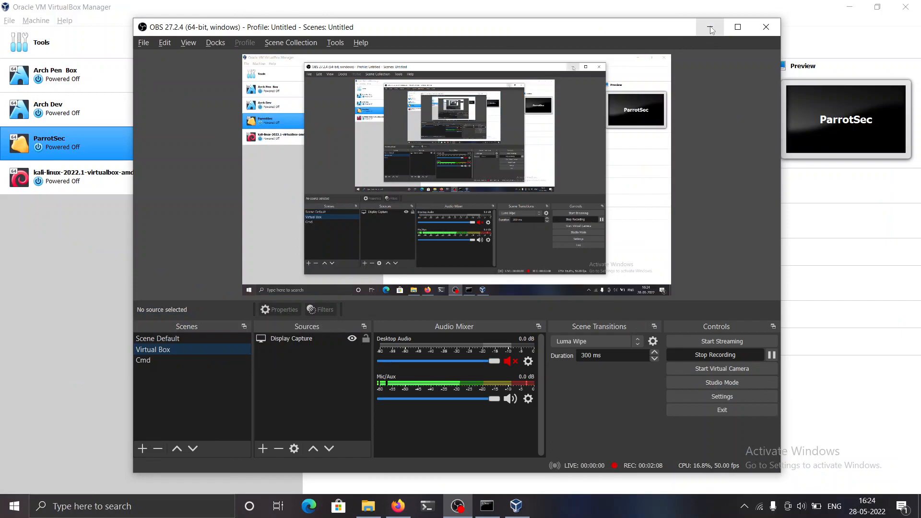
- Bring VirtualBox Manager into view and check the installed VirtualBox version in its About information
click(711, 27)
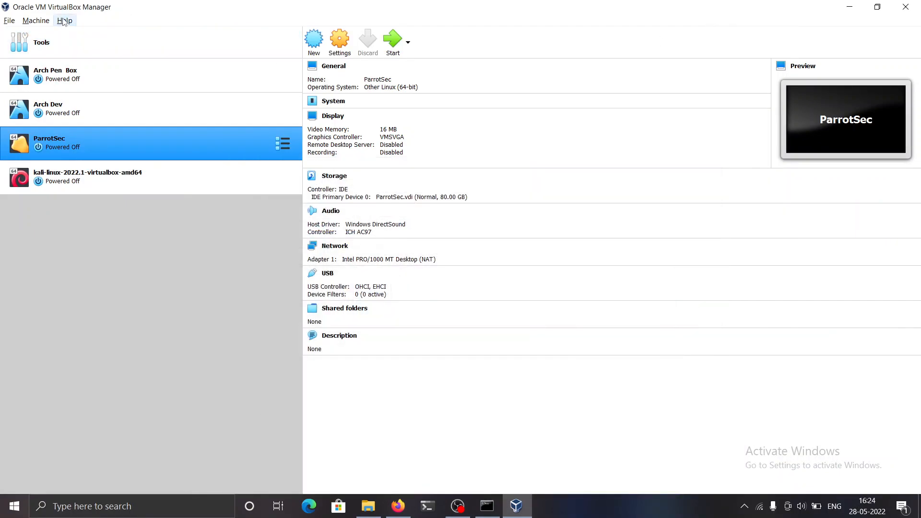
click(64, 20)
click(100, 101)
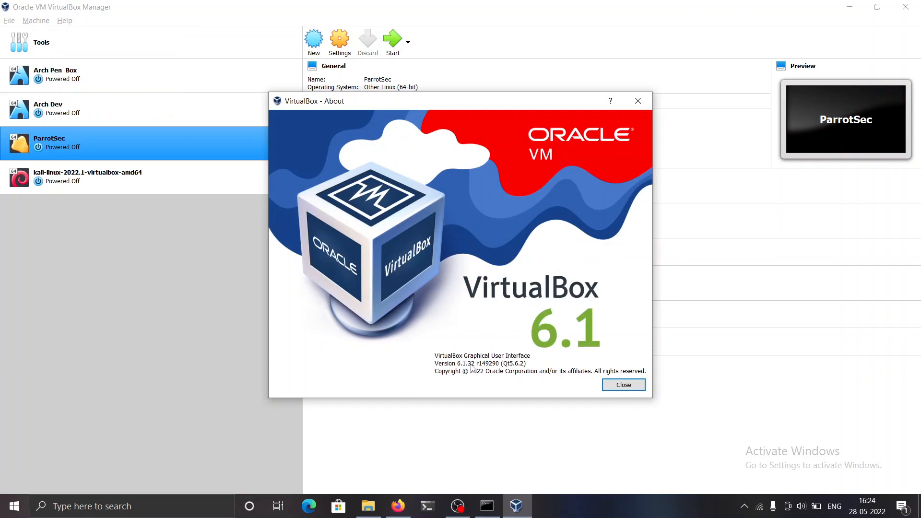
drag(475, 365, 458, 367)
click(618, 385)
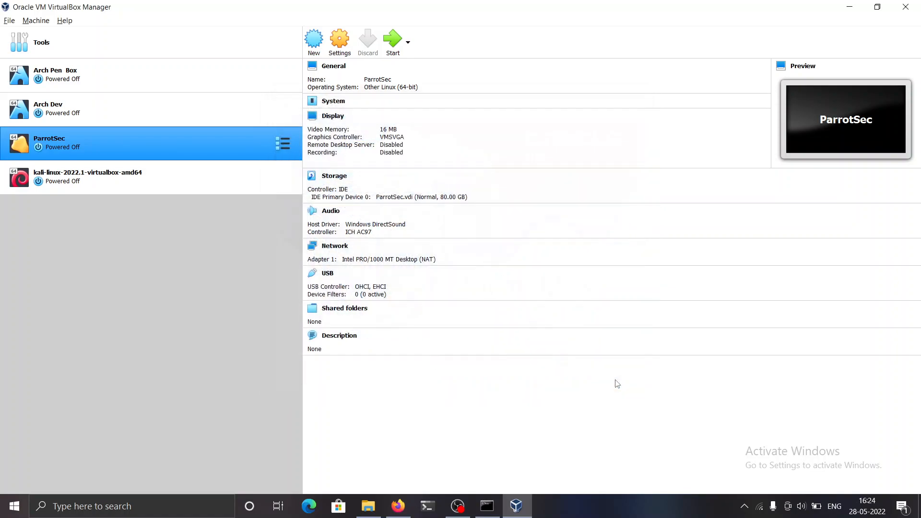
- Check VirtualBox for updates and dismiss the resulting notice
click(10, 20)
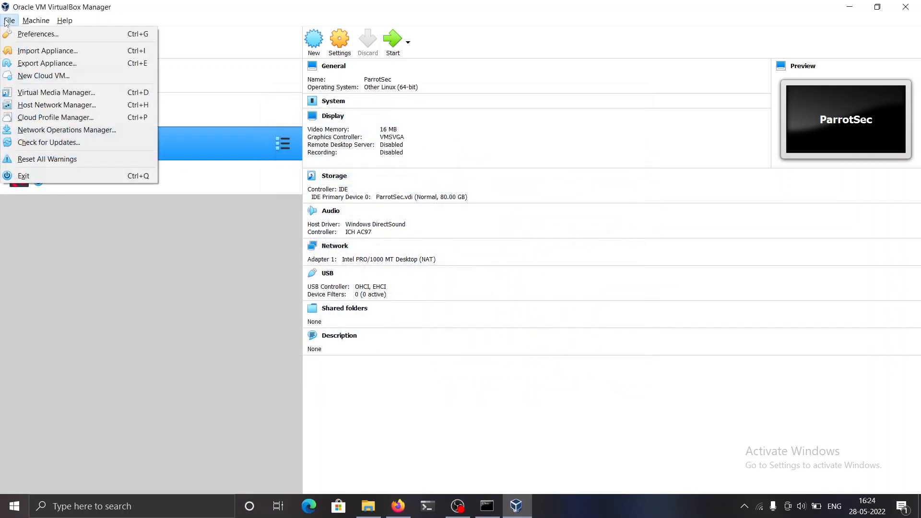
click(68, 142)
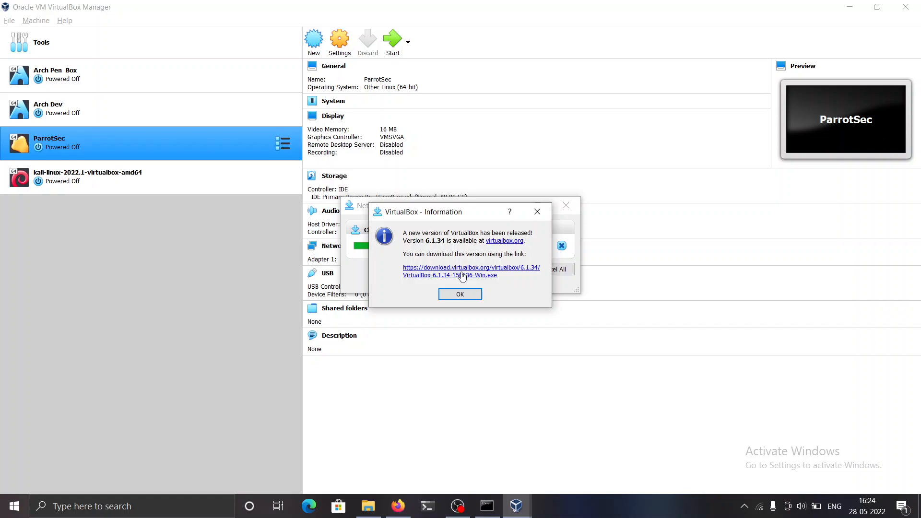
click(538, 212)
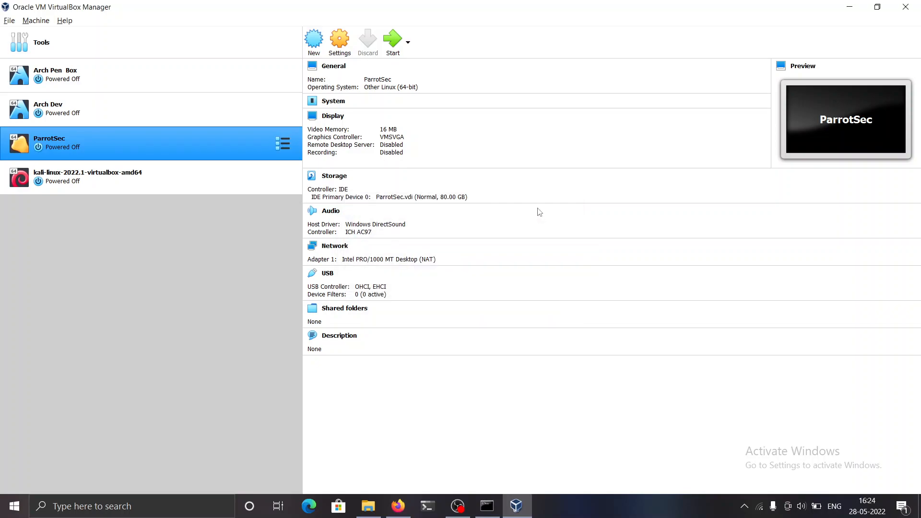
- Switch to Firefox, search for virtualbox in a new tab, and open the official site's VirtualBox 6.1 download page
key(alt+Tab)
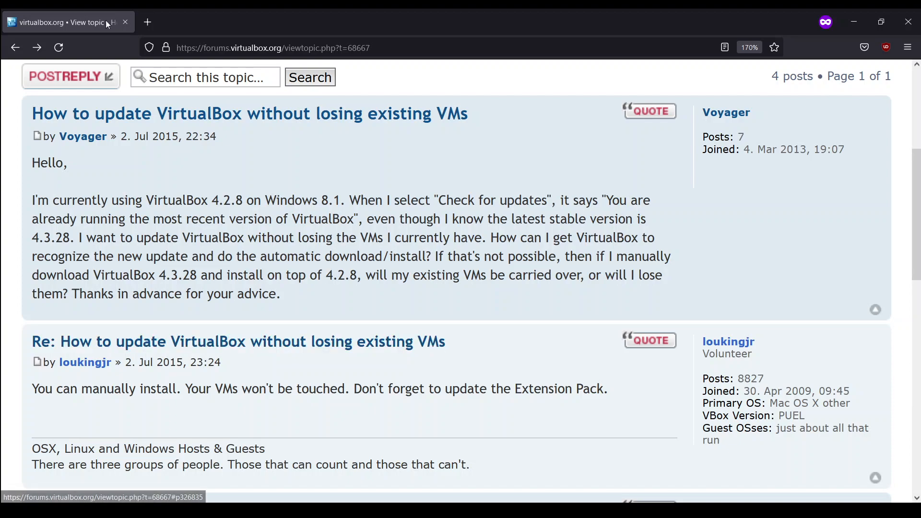
click(144, 23)
text(vi)
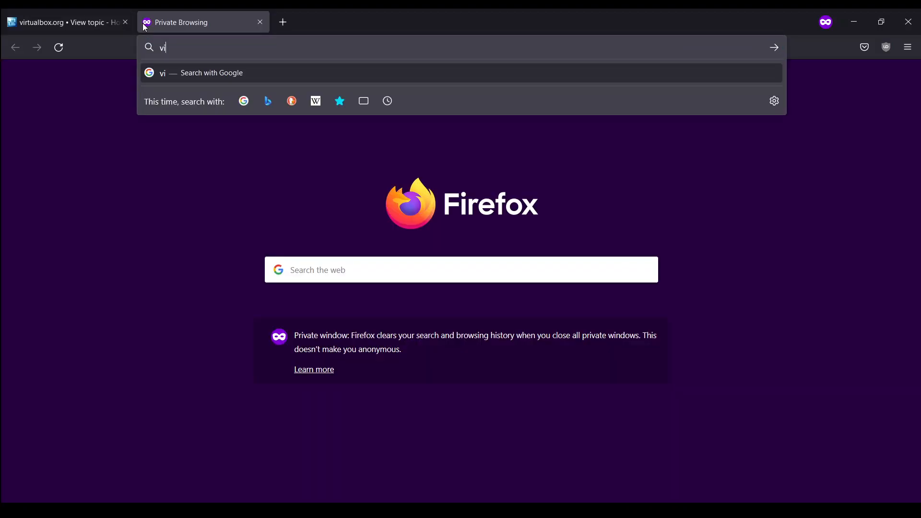
text(rtualbox)
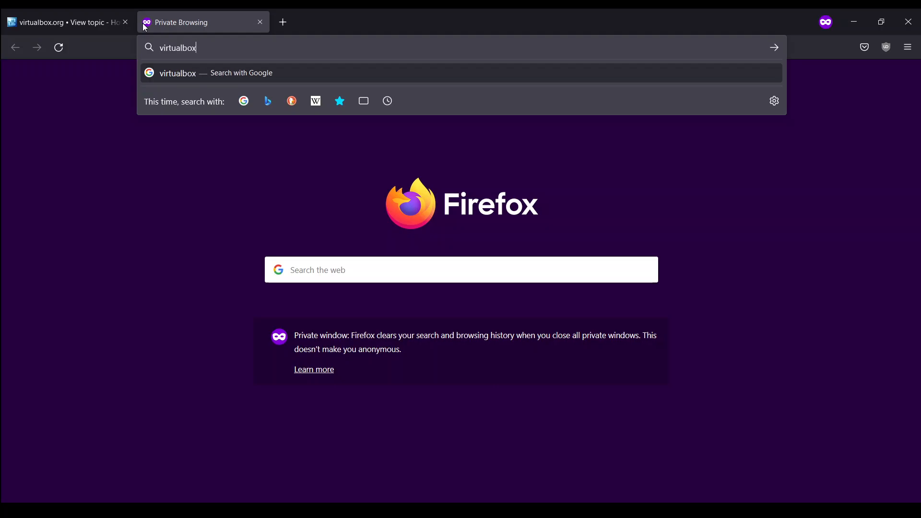
key(Return)
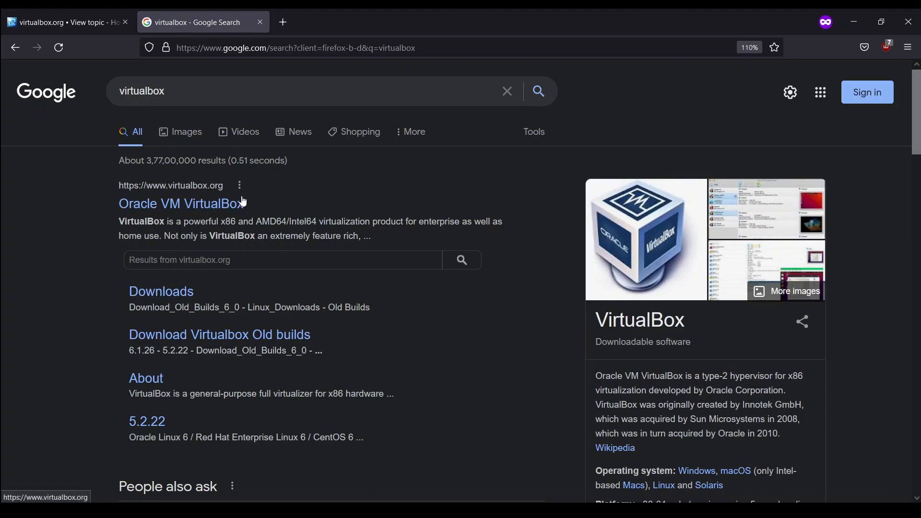
click(194, 205)
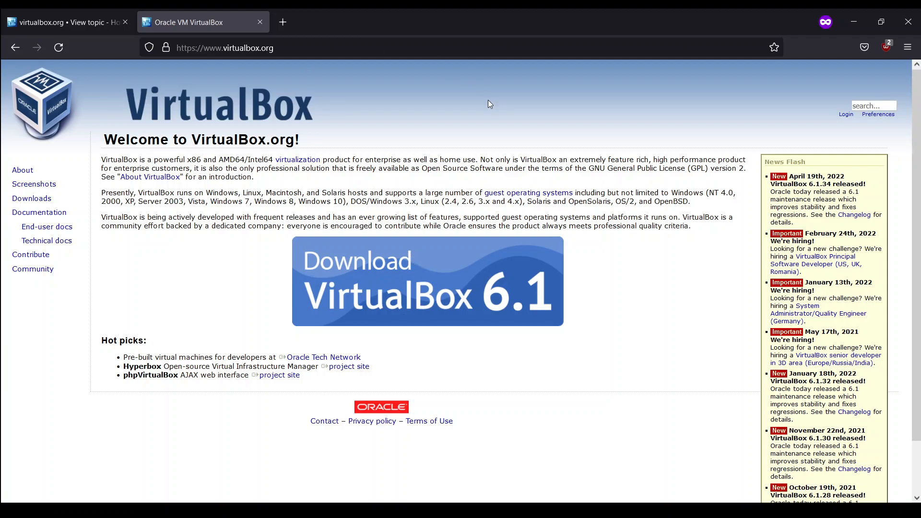
click(445, 270)
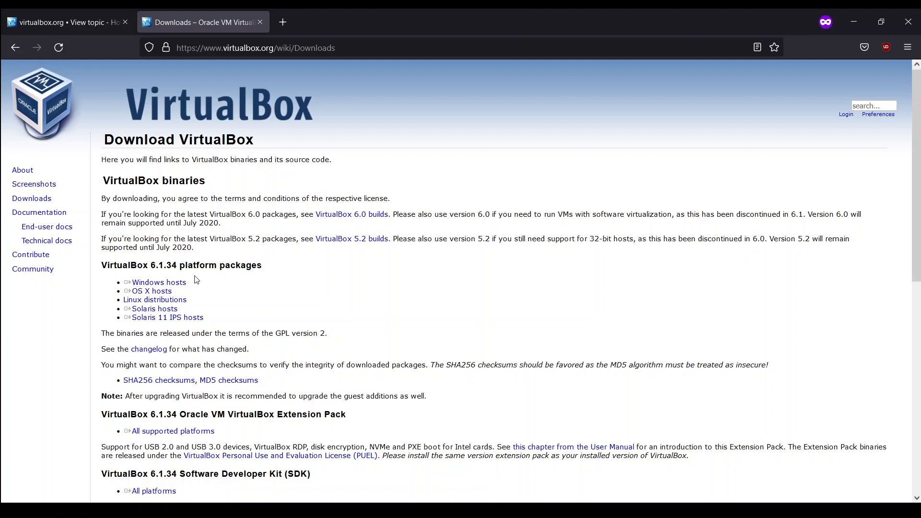
- Try to download the Windows hosts package from the VirtualBox 6.1.34 platform packages
click(184, 286)
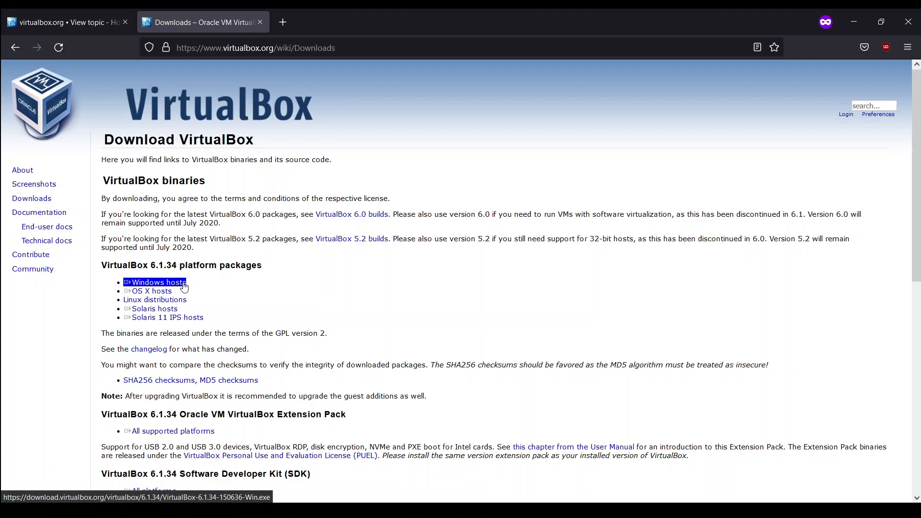
click(163, 292)
click(178, 287)
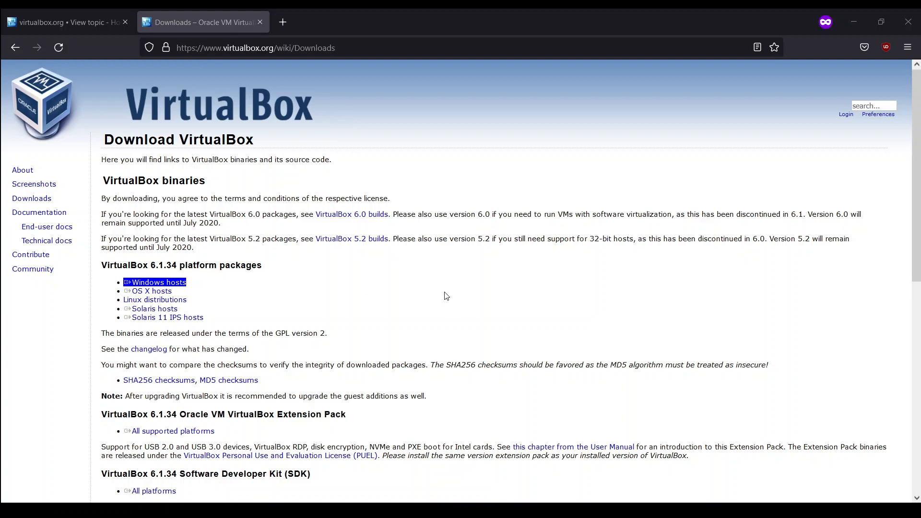
click(452, 316)
- Download the VirtualBox 6.1.34 Oracle VM VirtualBox Extension Pack for all supported platforms
scroll(219, 283, down, 2)
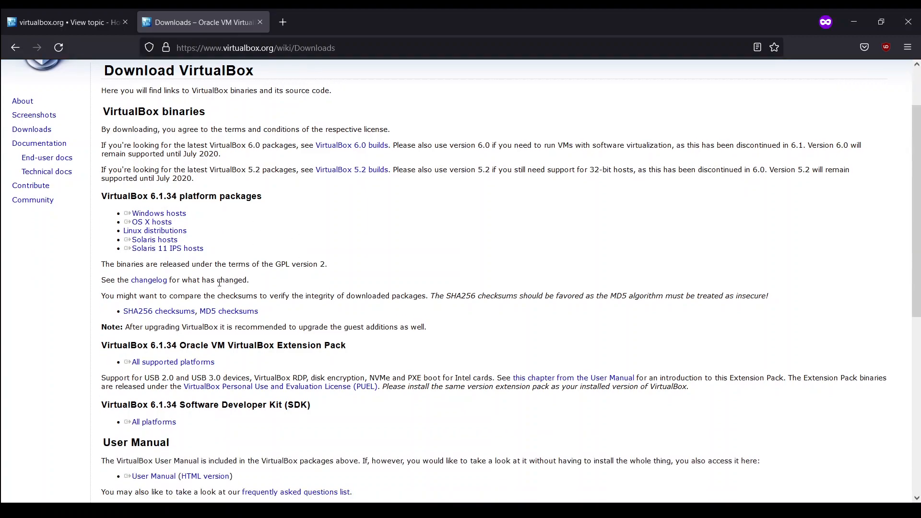
scroll(219, 283, down, 2)
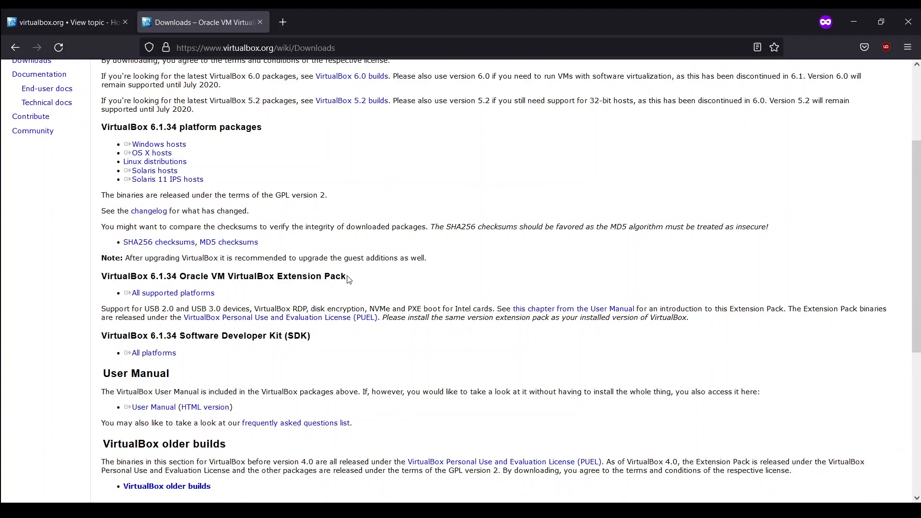
drag(346, 277, 100, 280)
click(187, 286)
click(372, 280)
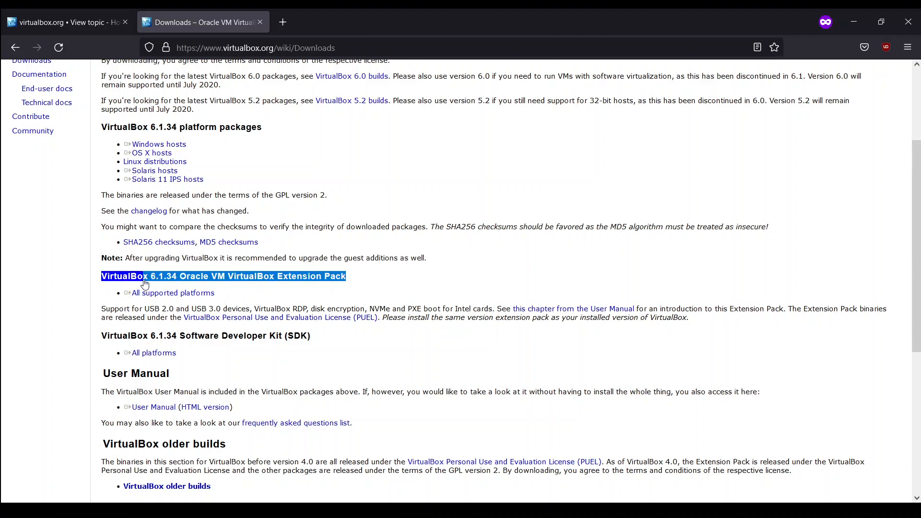
click(144, 281)
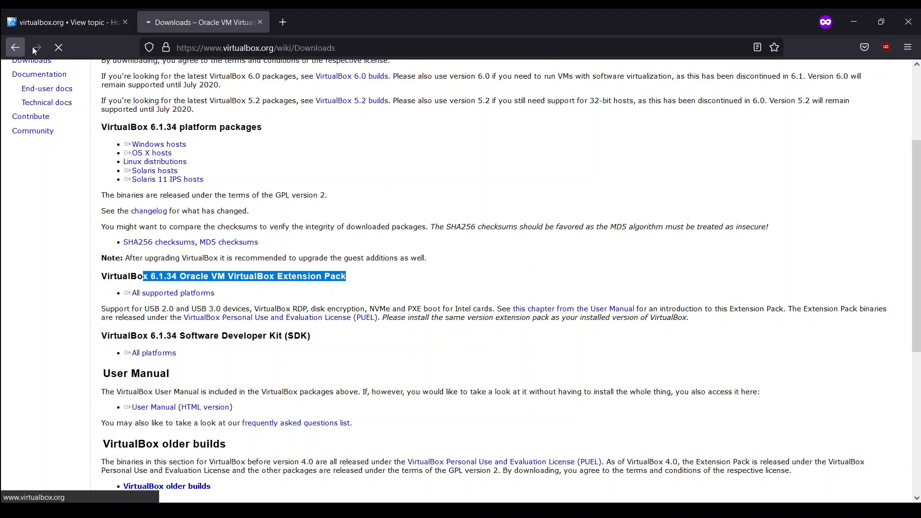
click(16, 48)
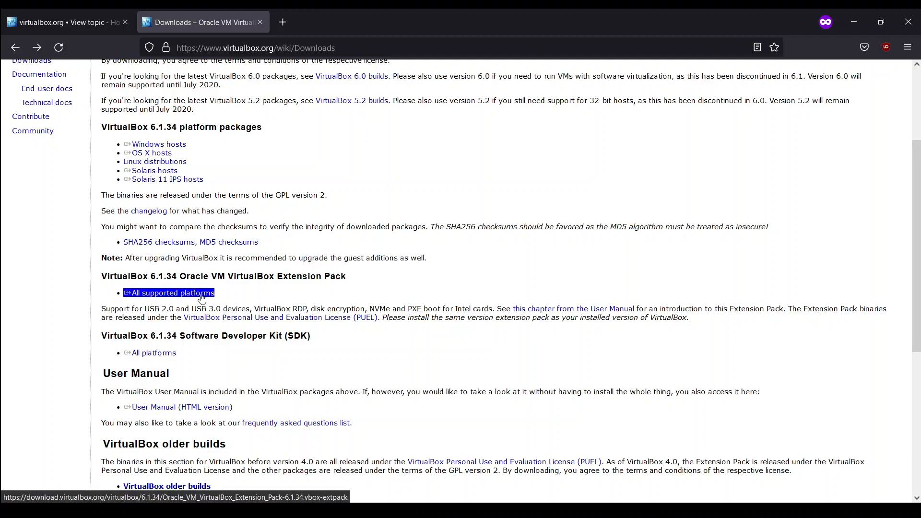
click(205, 293)
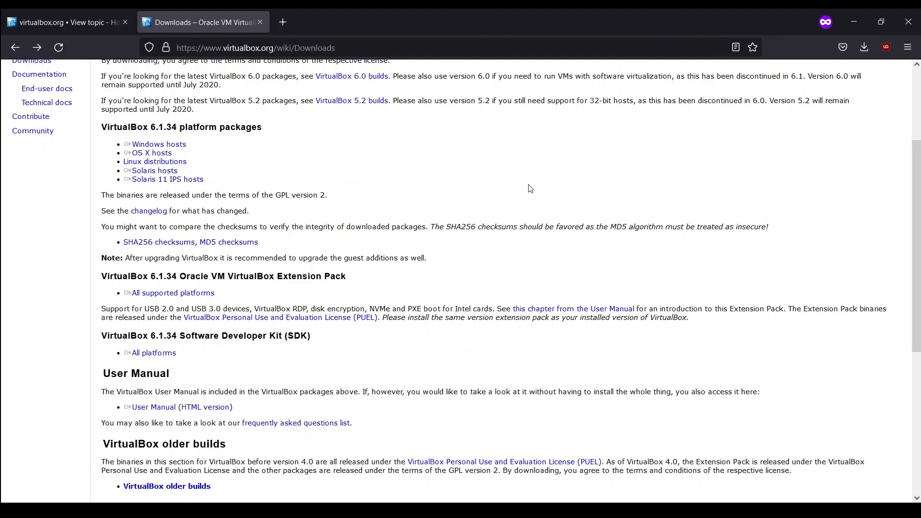
- Switch to File Explorer and examine the installer and extension pack files in the Softwares > VirtualBox folder
key(alt+Tab)
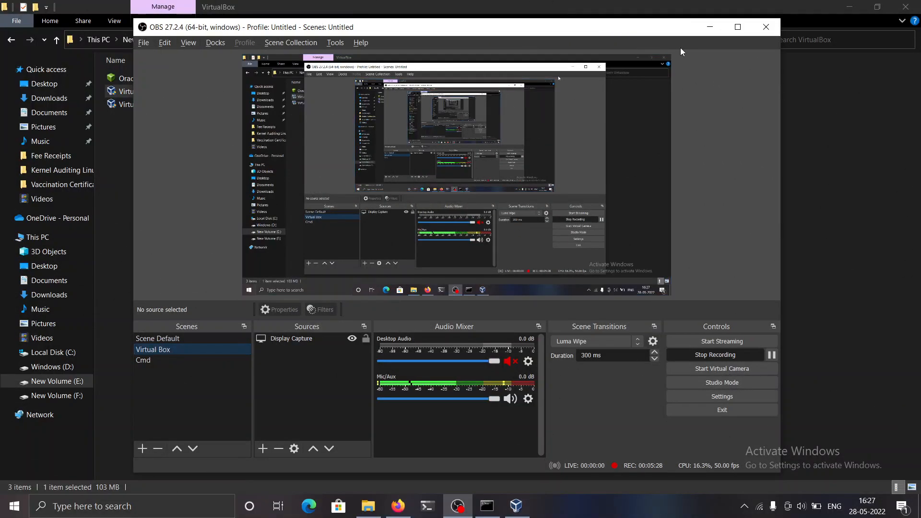
click(701, 24)
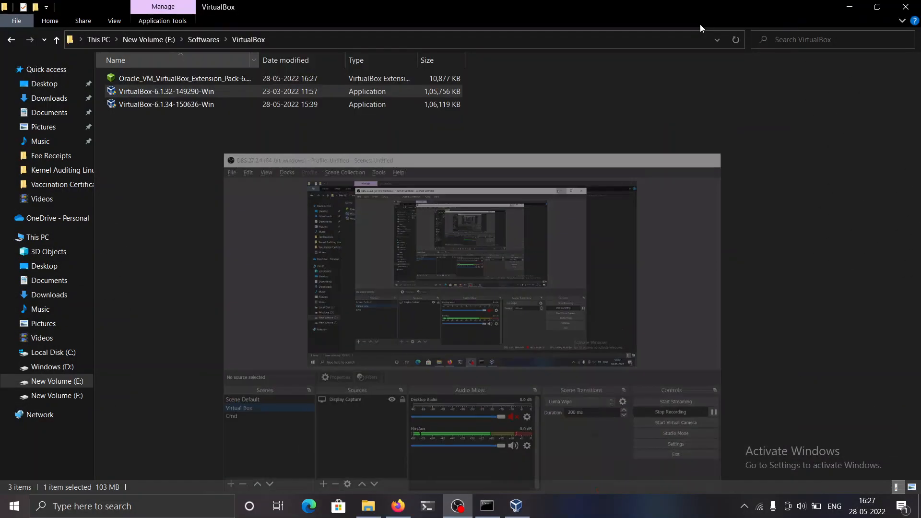
click(348, 150)
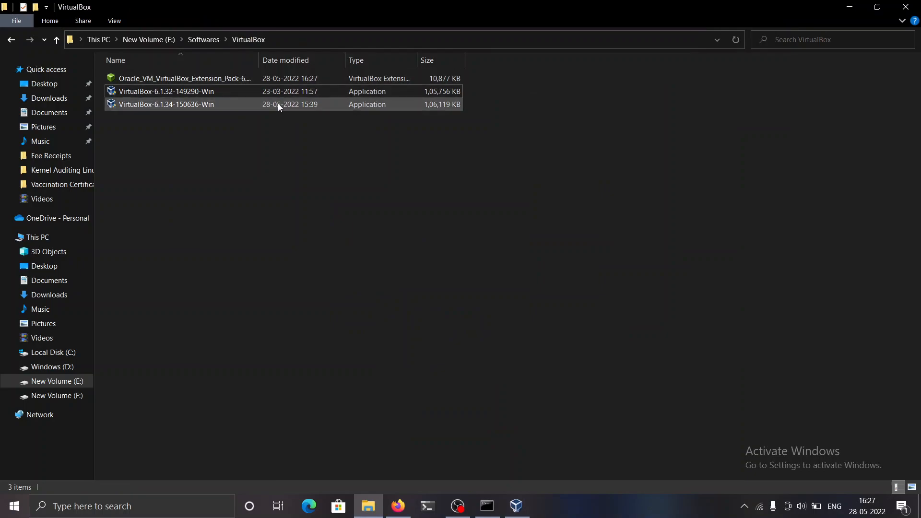
click(368, 39)
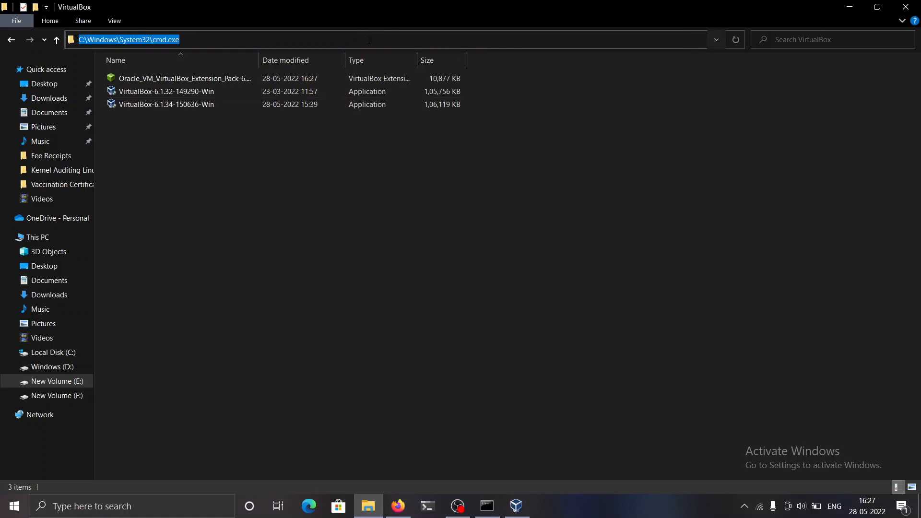
key(BackSpace)
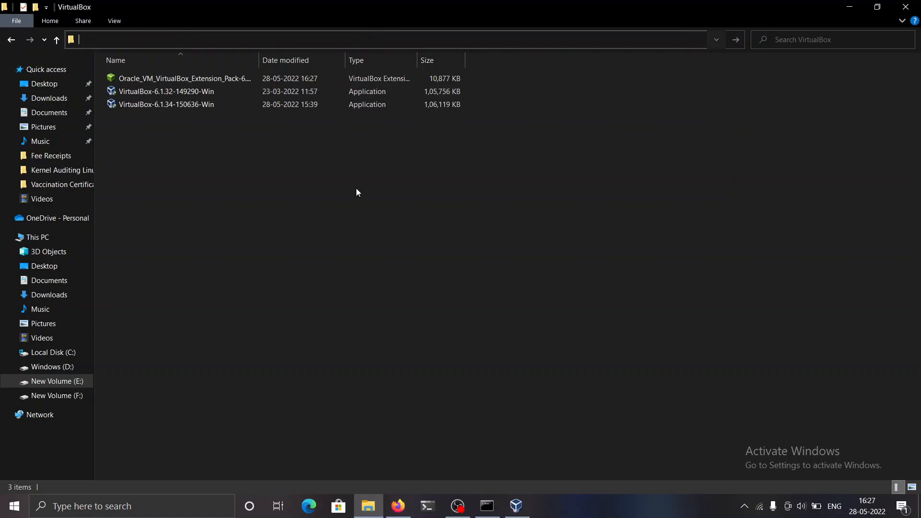
- Return to the VirtualBox downloads page in Firefox and open the MD5 checksums list for version 6.1.34
key(alt+Tab)
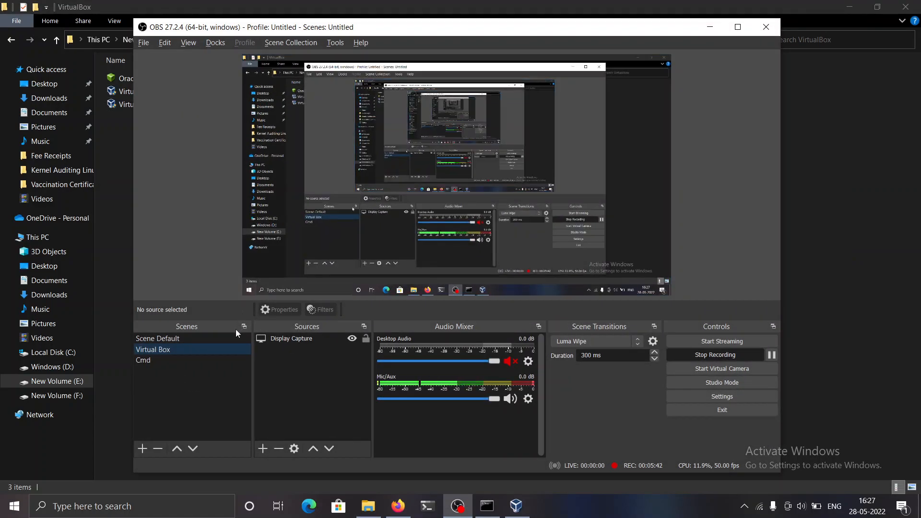
click(234, 337)
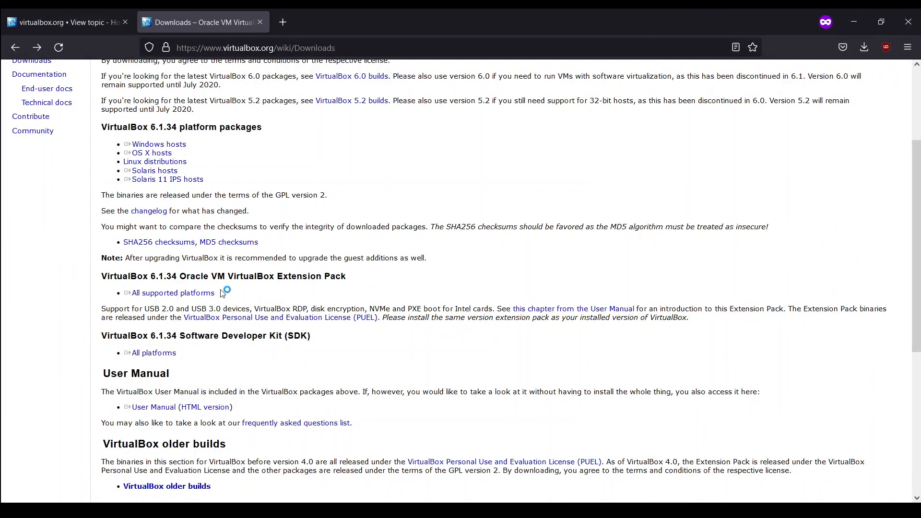
scroll(166, 303, up, 2)
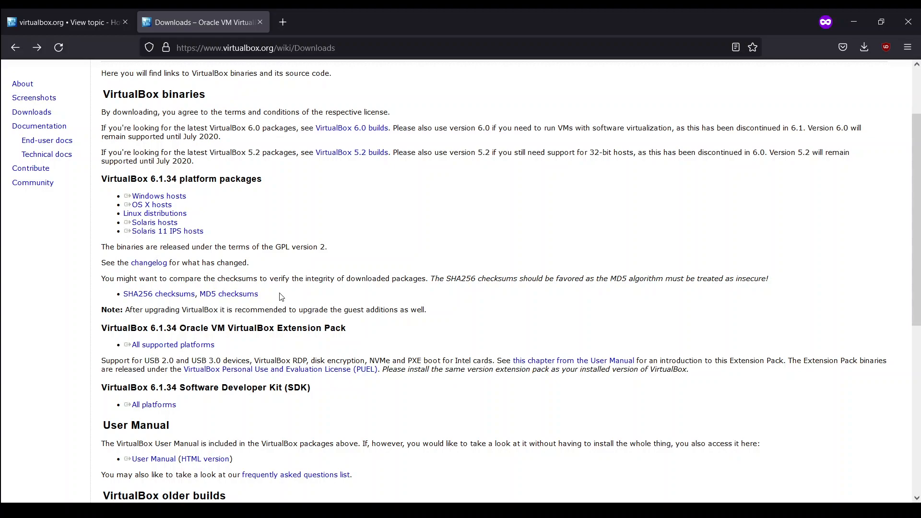
scroll(281, 296, up, 2)
click(172, 249)
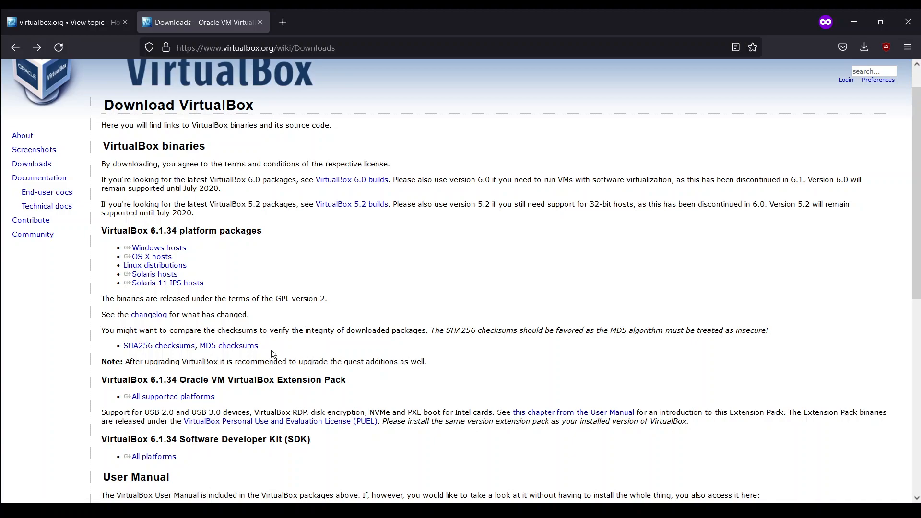
click(206, 350)
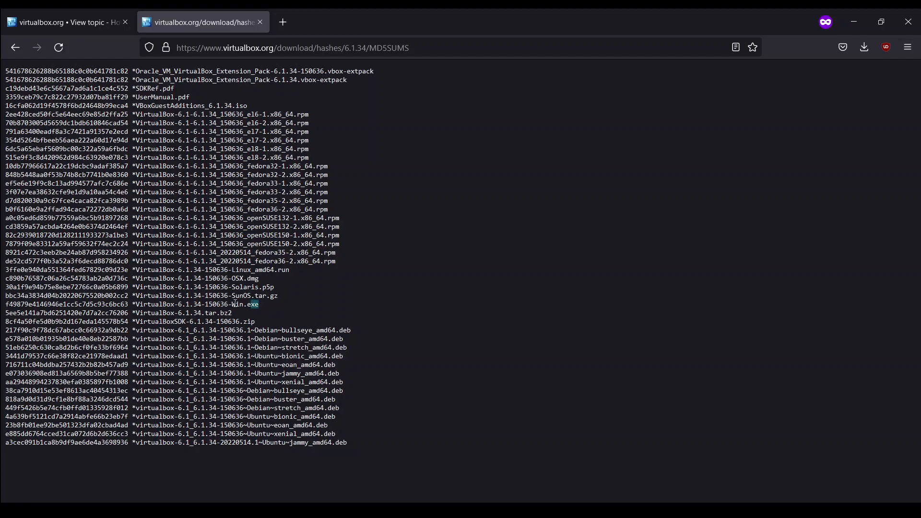
- Locate VirtualBox-6.1.34-150636-Win.exe in the MD5 list and select its checksum for comparison
drag(259, 304, 133, 304)
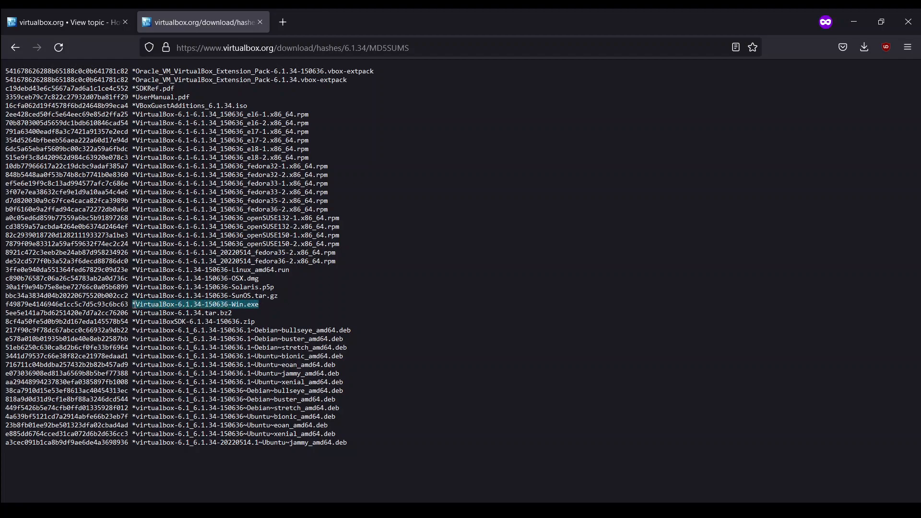
double_click(119, 304)
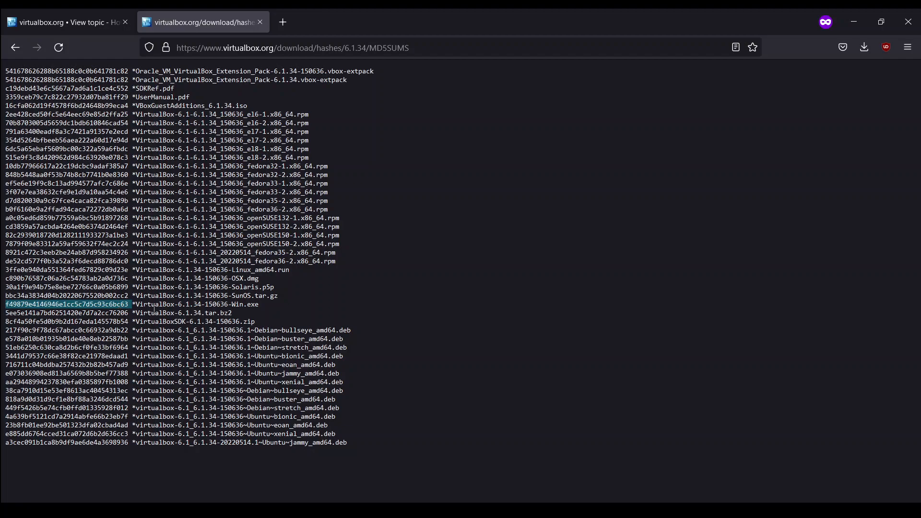
double_click(167, 304)
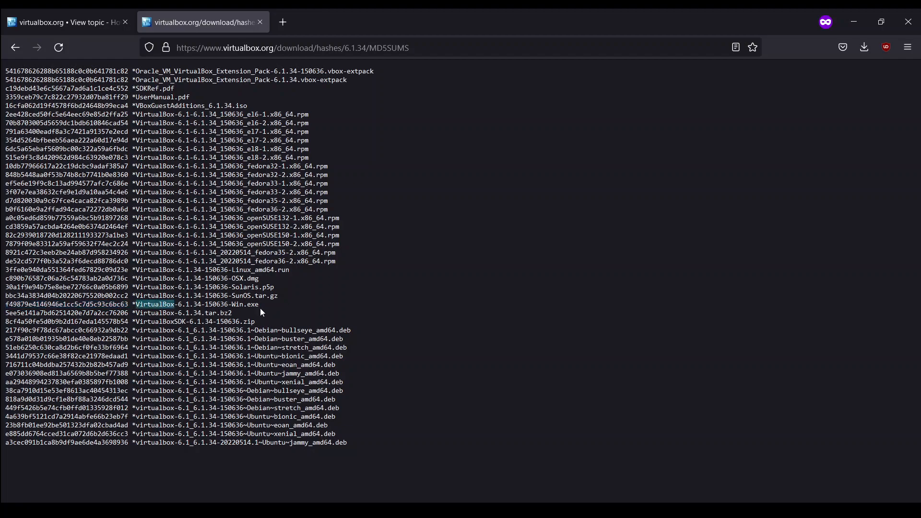
drag(259, 305, 136, 305)
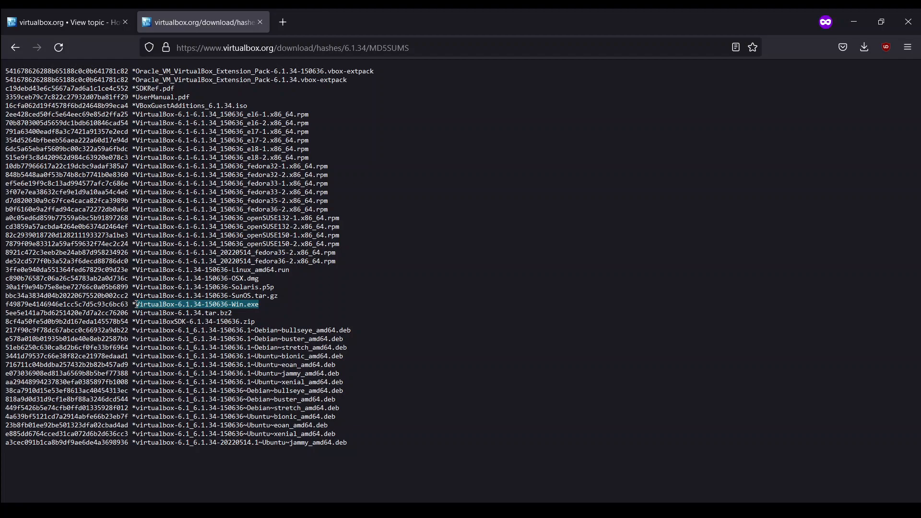
click(127, 305)
double_click(127, 305)
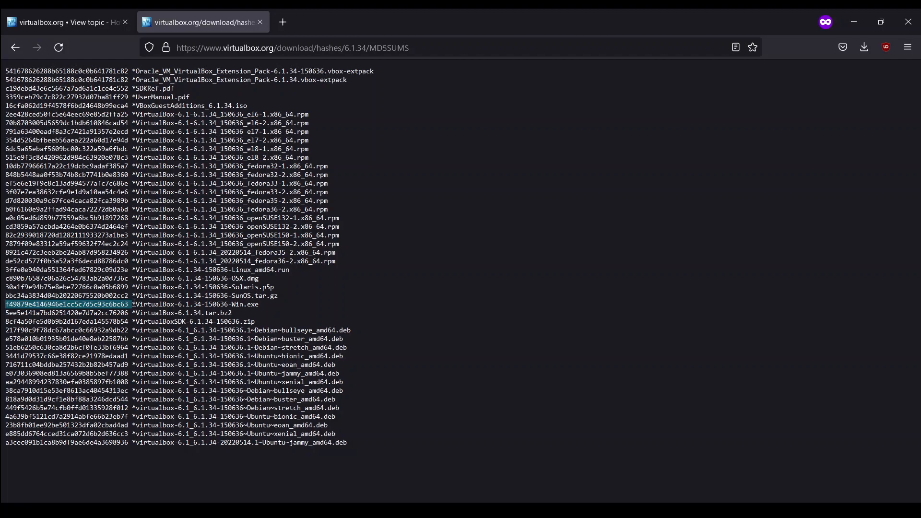
- Highlight the published MD5 checksum beside VirtualBox-6.1.34-150636-Win.exe again and read it through, leaving it unselected
click(134, 304)
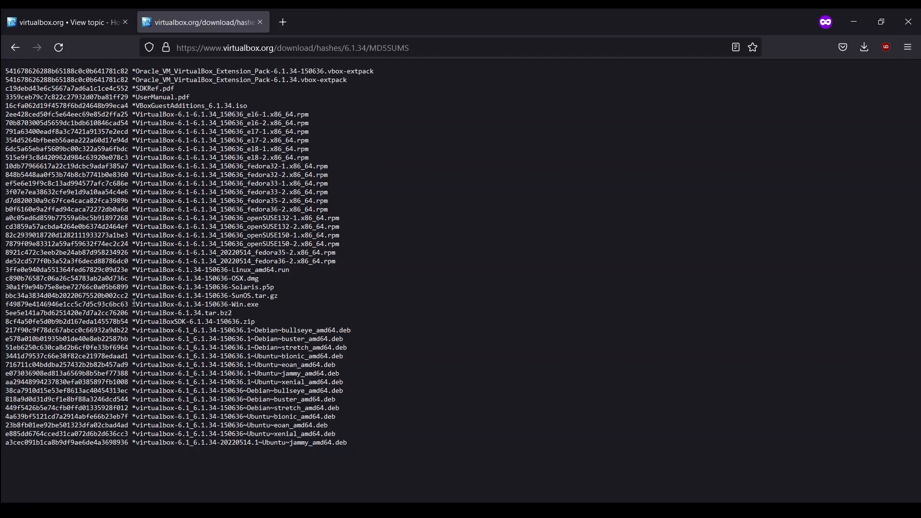
drag(134, 303, 3, 311)
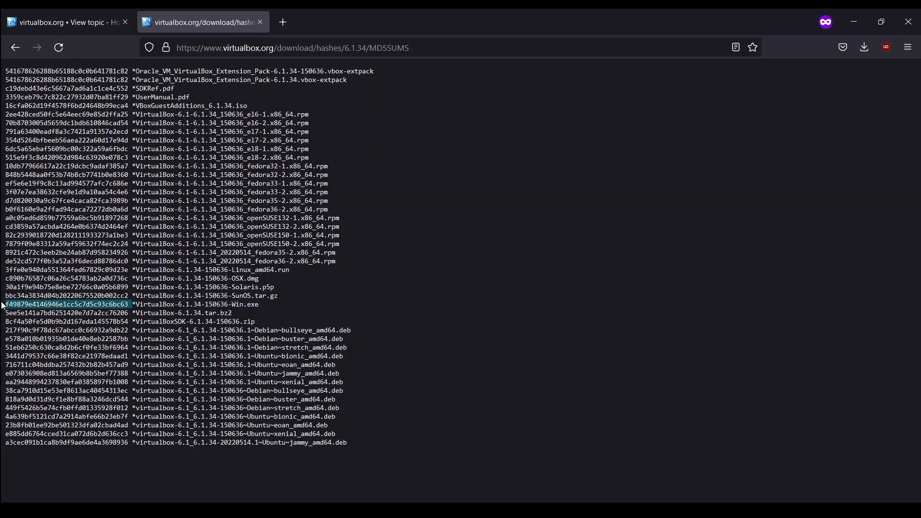
click(188, 299)
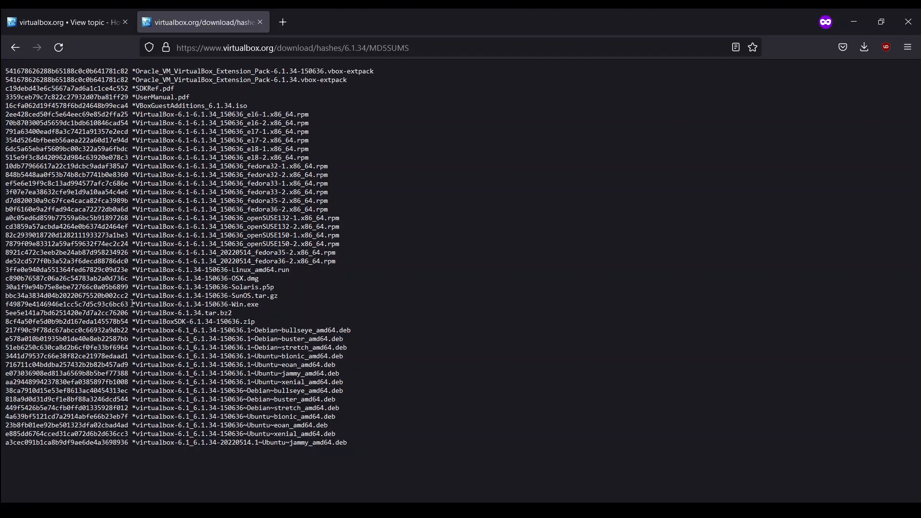
drag(133, 303, 114, 305)
double_click(112, 304)
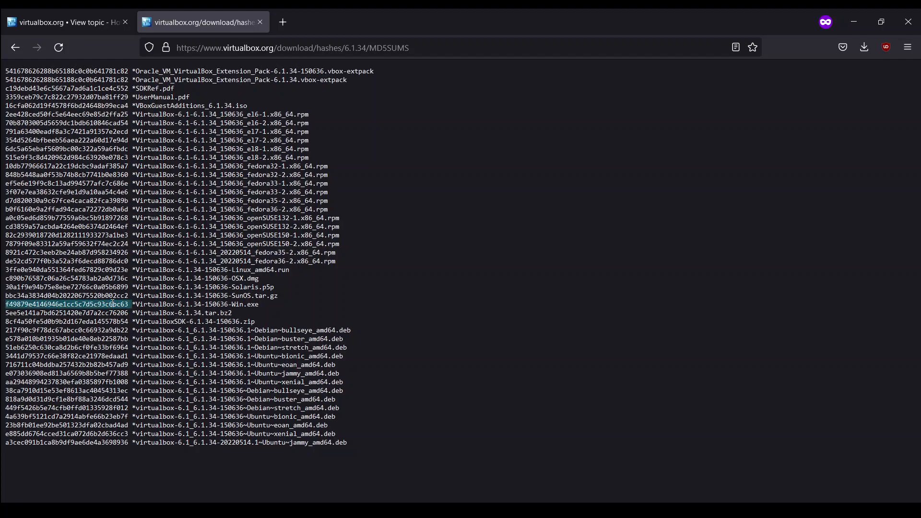
drag(126, 304, 5, 305)
click(24, 304)
- Switch to File Explorer showing the Softwares > VirtualBox folder and clear the recording window out of the way
key(alt+Tab)
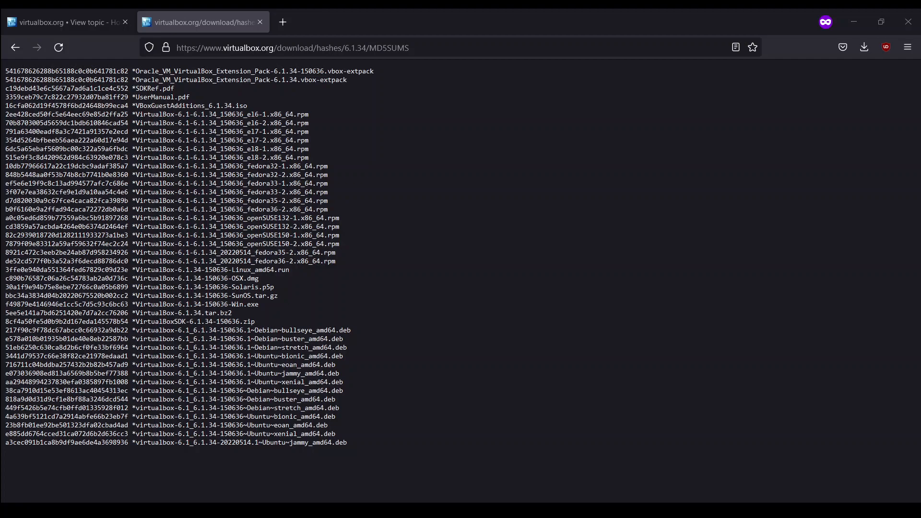
click(173, 351)
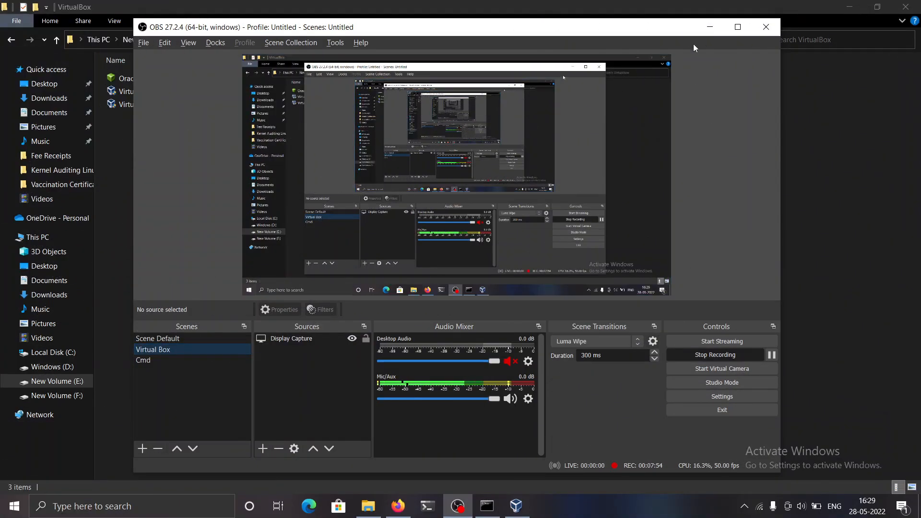
click(710, 28)
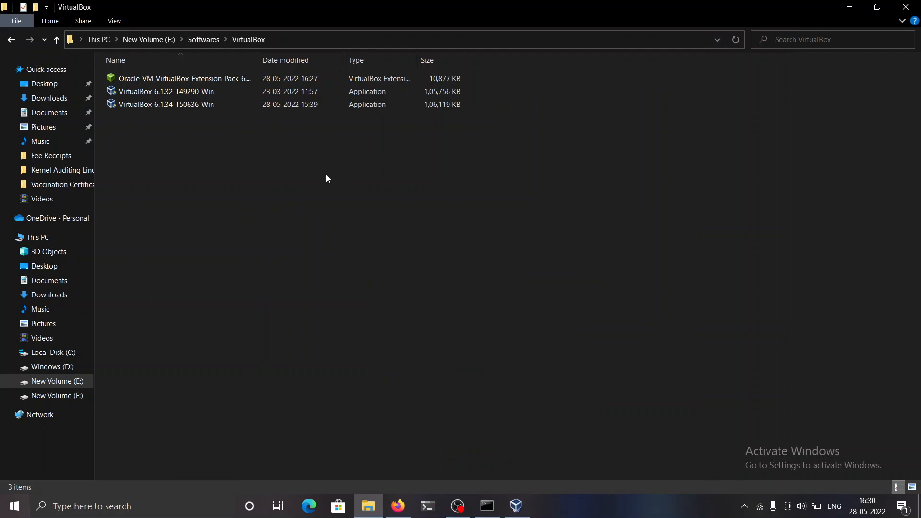
- Launch PowerShell directly in the E:\Softwares\VirtualBox folder from File Explorer
click(346, 42)
key(BackSpace)
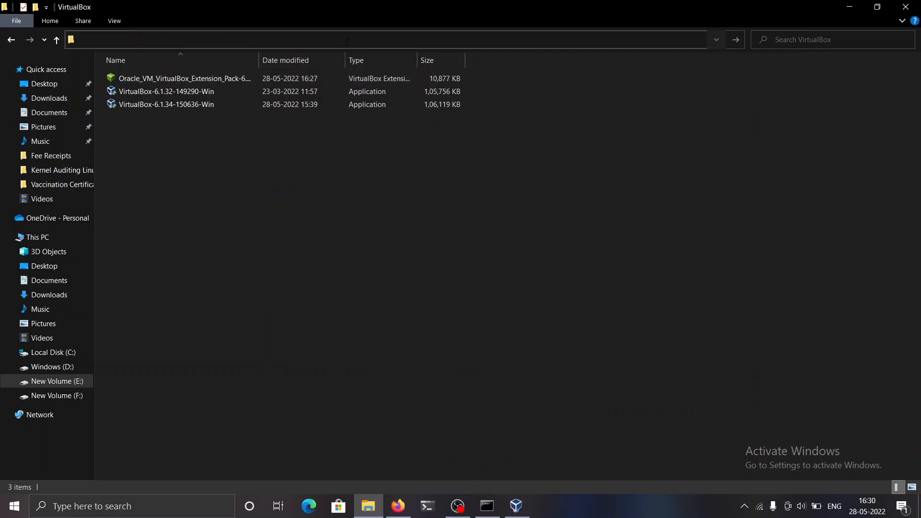
text(cmd)
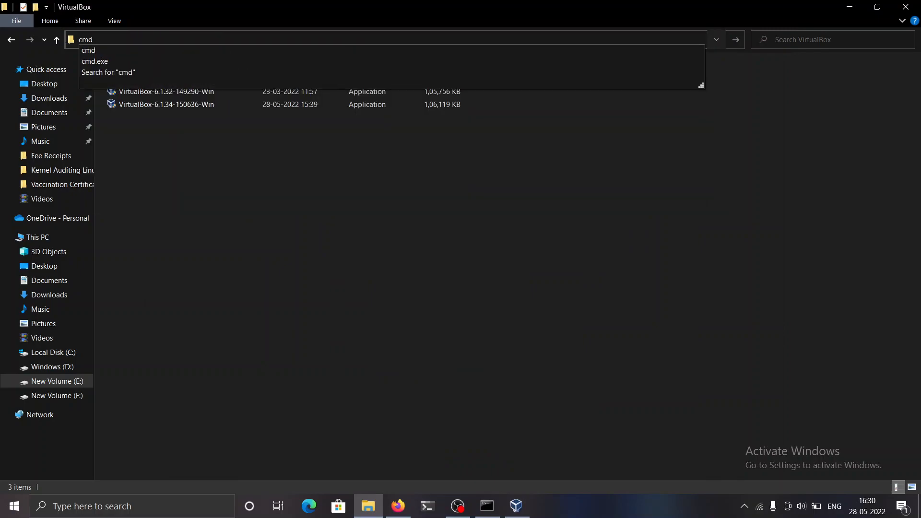
key(Down)
key(Down)
key(BackSpace)
key(BackSpace)
key(BackSpace)
key(BackSpace)
key(BackSpace)
key(BackSpace)
key(BackSpace)
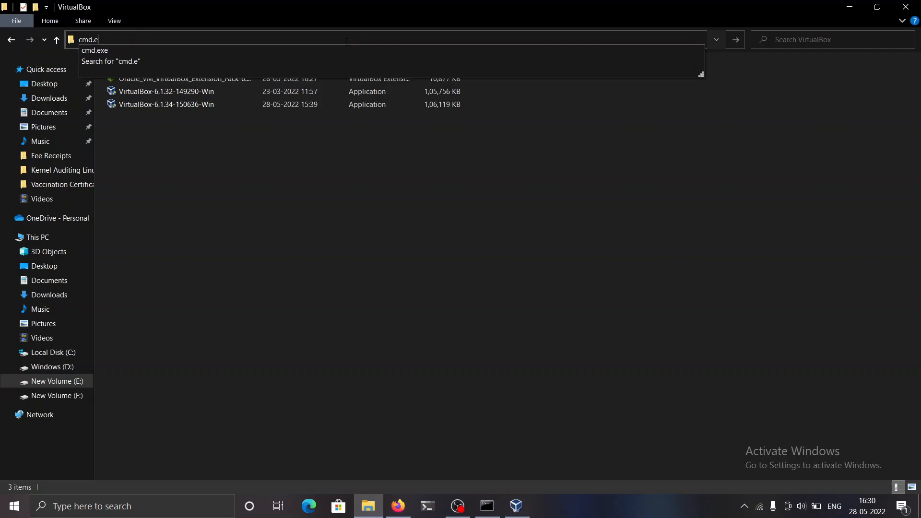
text(powe)
key(Down)
key(Return)
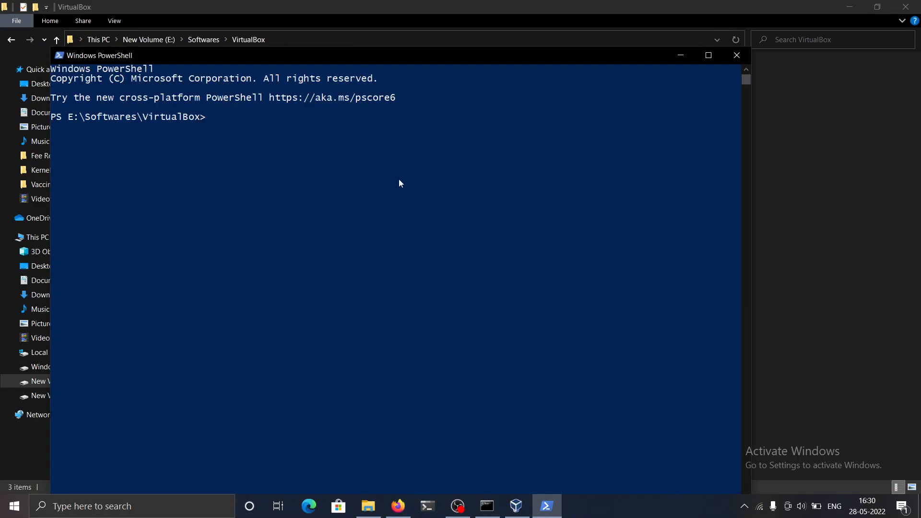
- Reposition the PowerShell window, check that its working path is the VirtualBox folder, and exit the session
double_click(436, 50)
drag(448, 8, 491, 67)
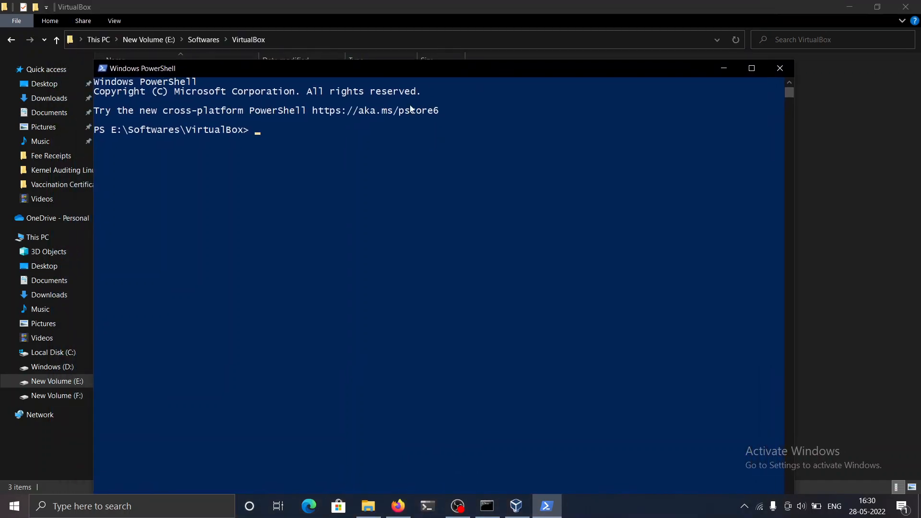
click(125, 138)
drag(128, 130, 224, 130)
text(exit)
key(Return)
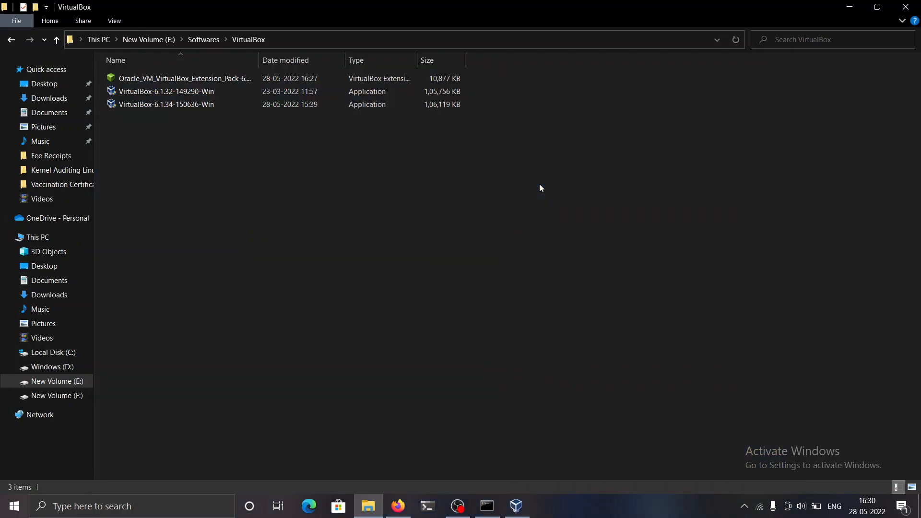
- Launch a Command Prompt with cmd directly in the VirtualBox folder, check its path and close it again
click(467, 47)
key(BackSpace)
text(cmd)
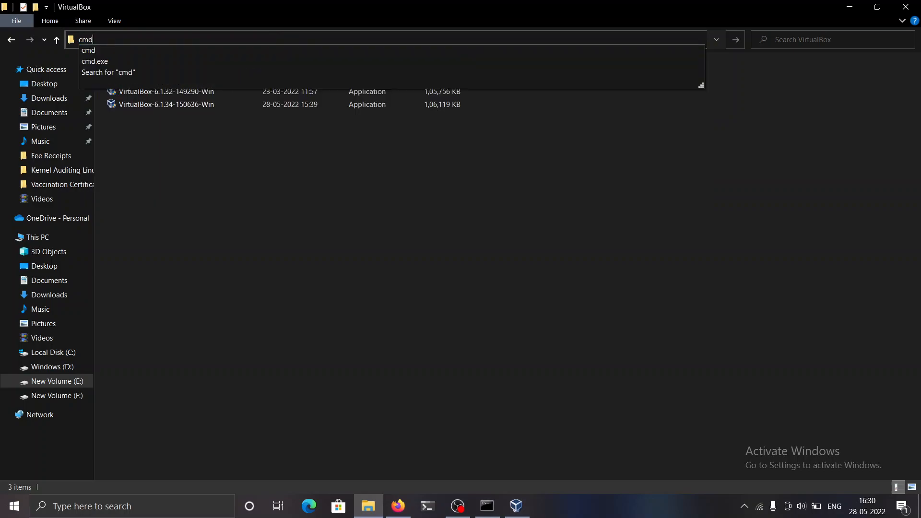
key(Return)
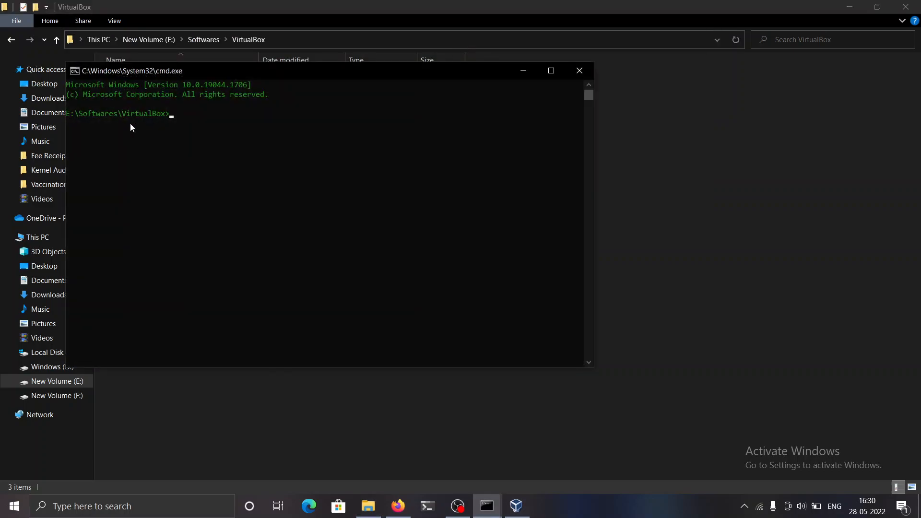
text(exit)
key(Return)
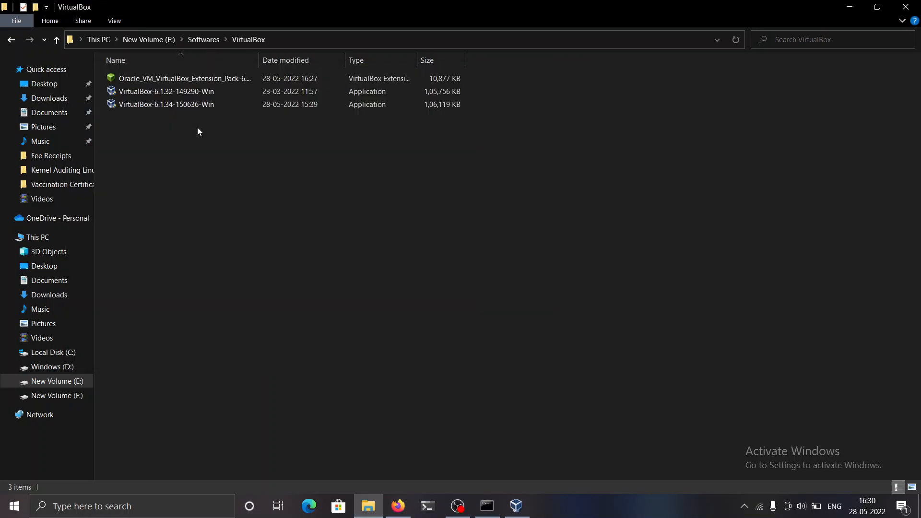
- Switch to the Command Prompt already open at E:\Softwares\VirtualBox and list the folder's contents with dir
key(alt+Tab)
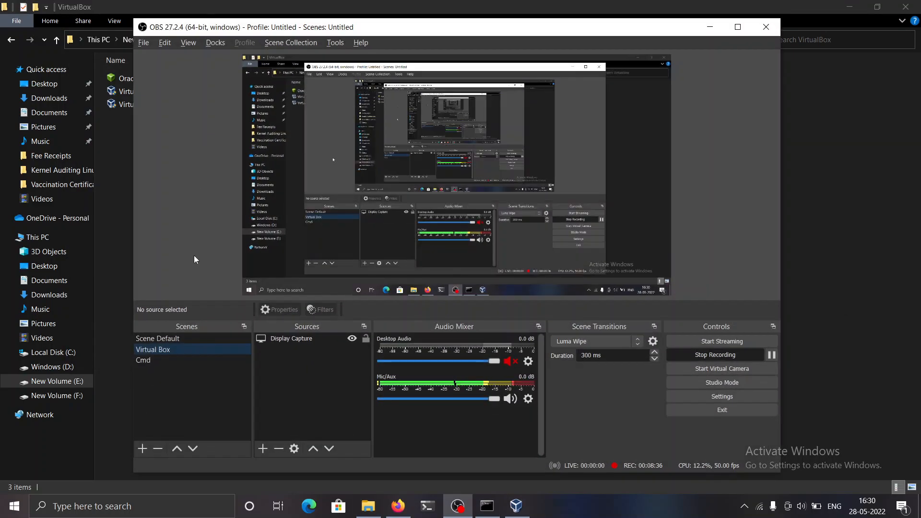
click(191, 359)
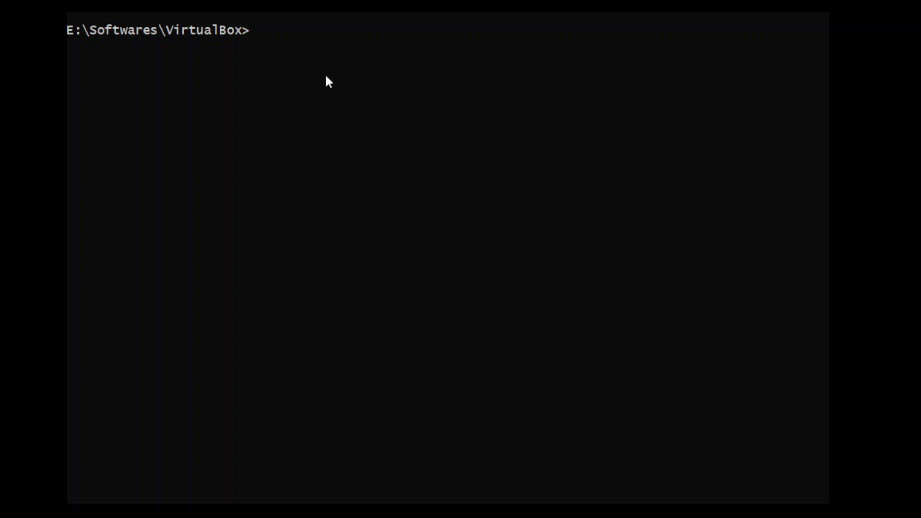
text(dir)
key(Return)
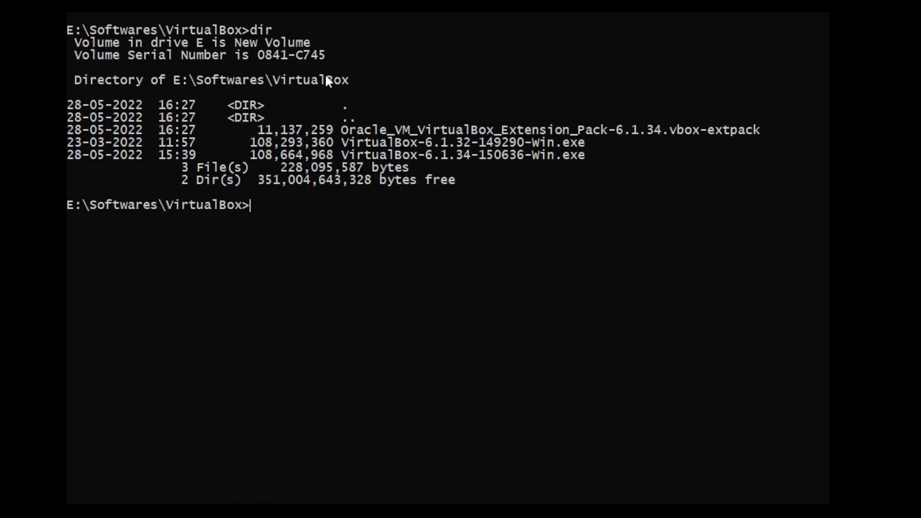
- Examine the extension pack and installer file names in the directory listing, and clear the console with cls
click(407, 120)
click(415, 132)
double_click(417, 132)
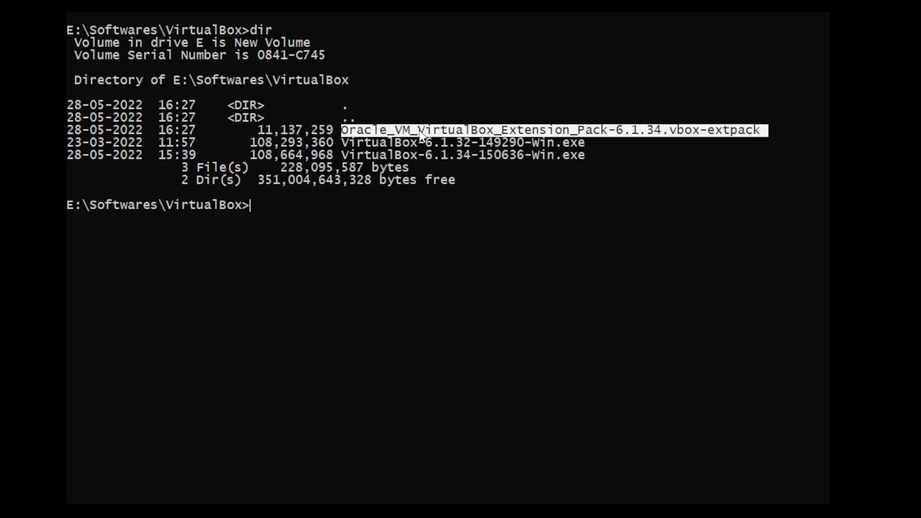
double_click(424, 142)
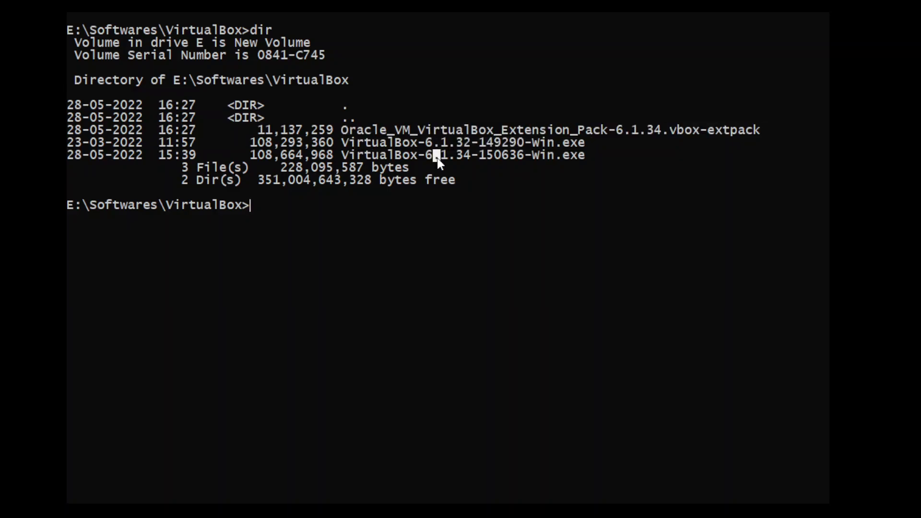
double_click(436, 158)
click(329, 219)
text(cls)
key(Return)
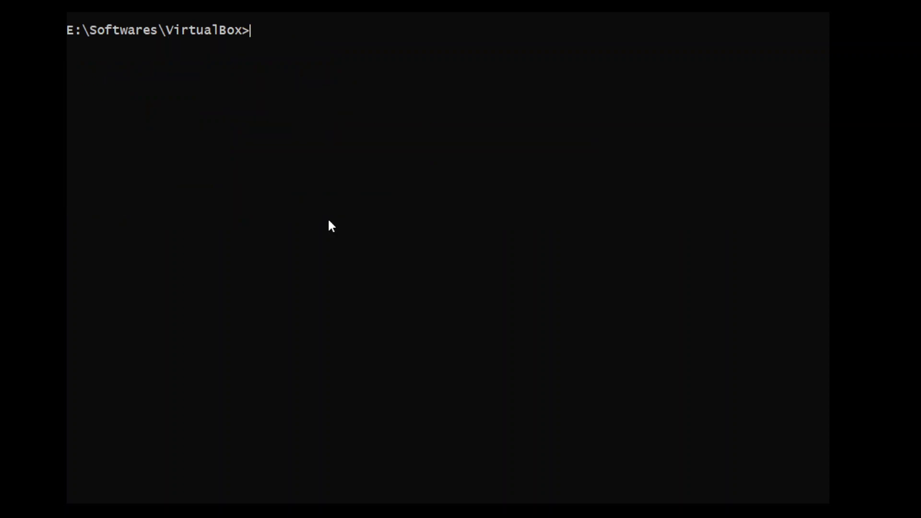
- Enter certutil -hashfile at the prompt with VirtualBox-6.1.34-150636-Win.exe as the file to hash
text(certutil -has)
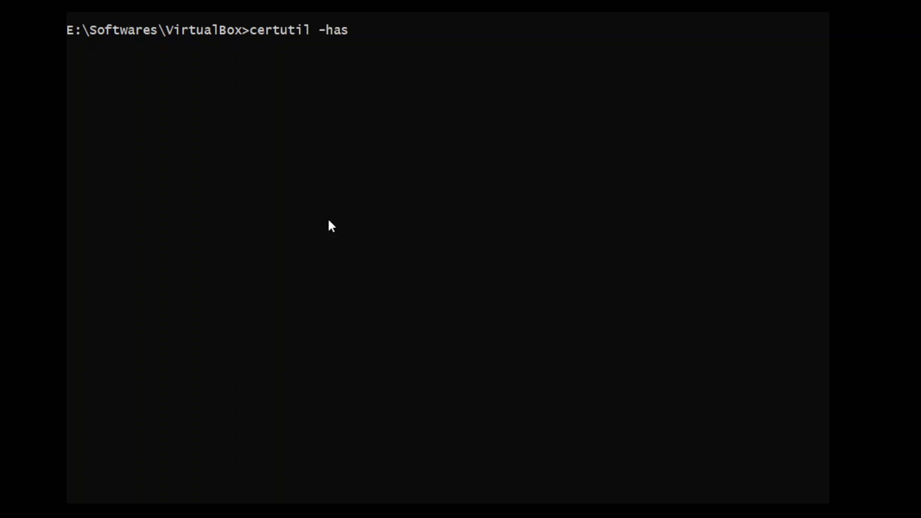
text(hfile)
key(Left)
key(Left)
key(Left)
key(Left)
key(Left)
key(Left)
key(Left)
key(Left)
key(Left)
key(Right)
key(Tab)
key(Tab)
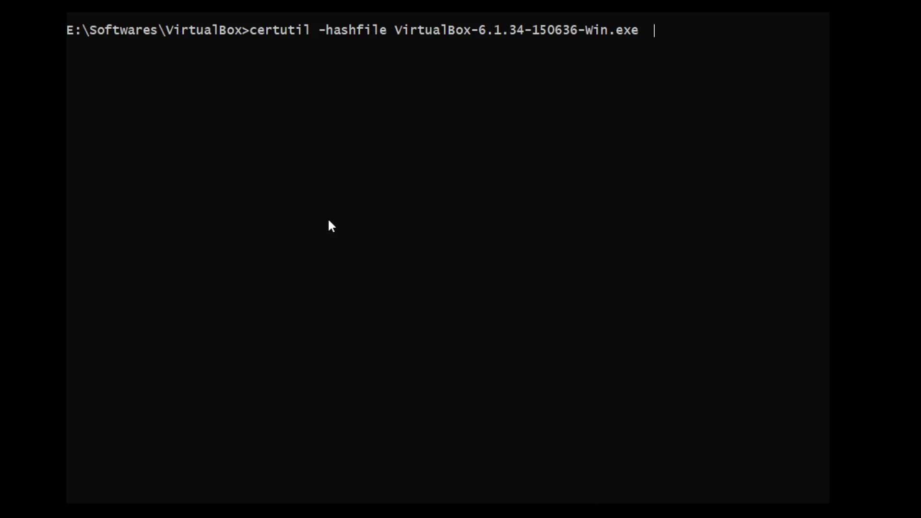
- Specify md5 as the hash algorithm instead of sha256 and run the certutil command on the installer
text(sha256)
key(Home)
key(BackSpace)
key(BackSpace)
key(BackSpace)
key(BackSpace)
key(BackSpace)
key(BackSpace)
key(BackSpace)
text(md5)
key(Return)
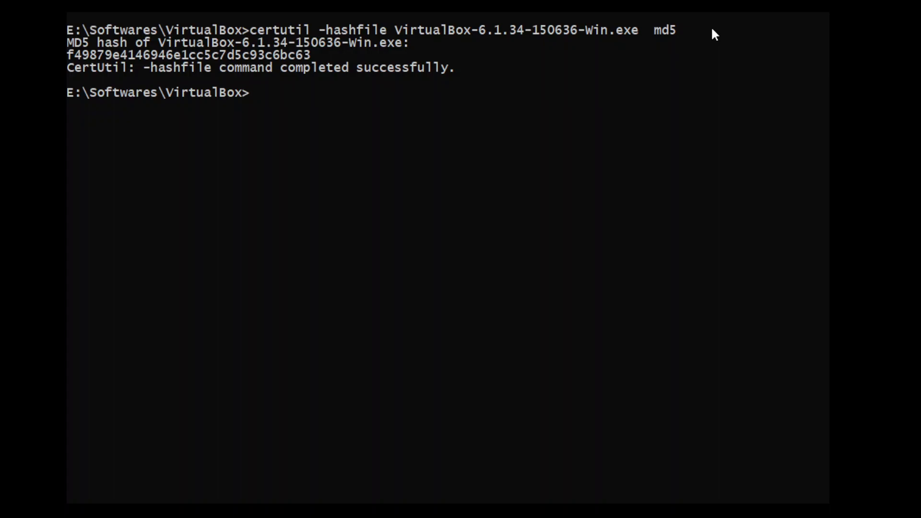
- Copy the computed MD5 hash, switch to the Firefox checksums list, and select the published checksum for VirtualBox-6.1.34-150636-Win.exe
double_click(249, 59)
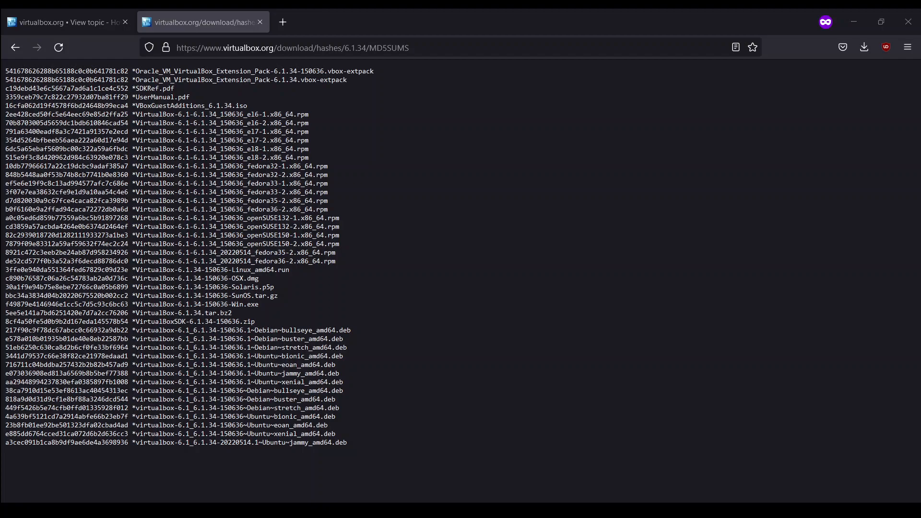
click(469, 413)
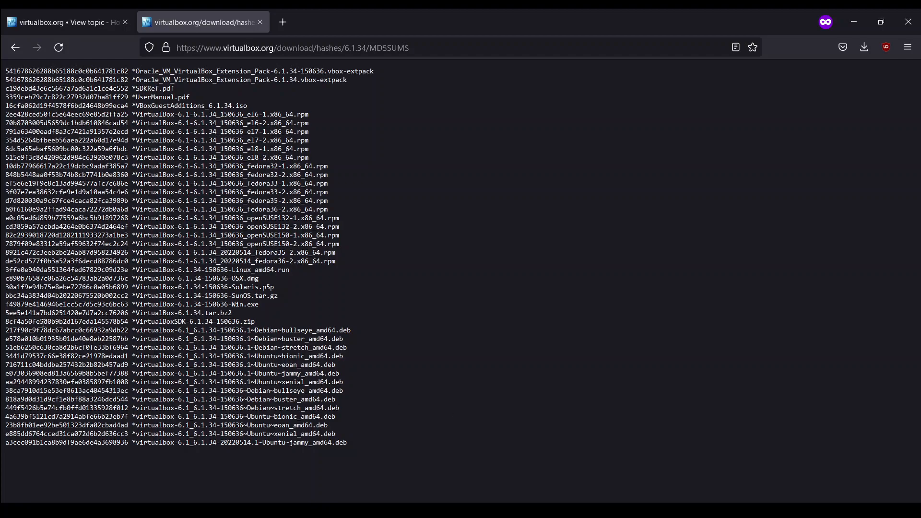
double_click(103, 305)
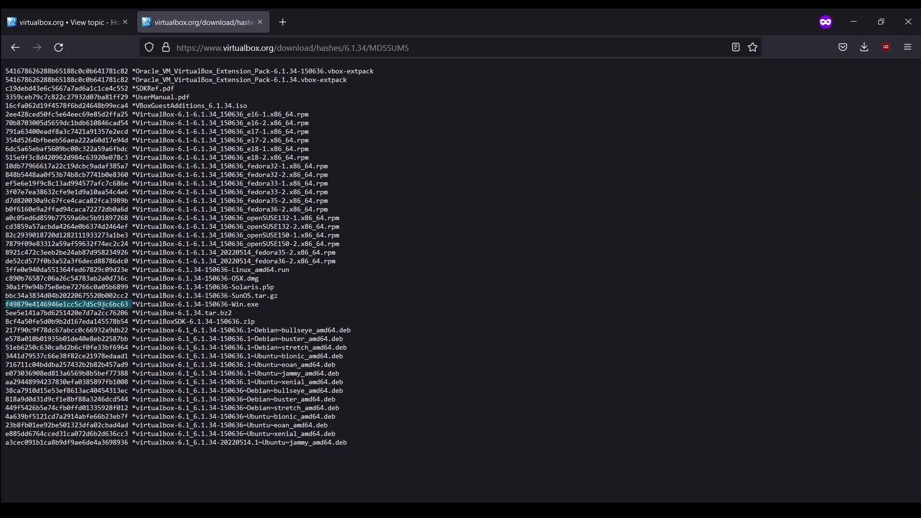
- Return to the Command Prompt and paste the copied installer checksum at the empty prompt
key(alt+Tab)
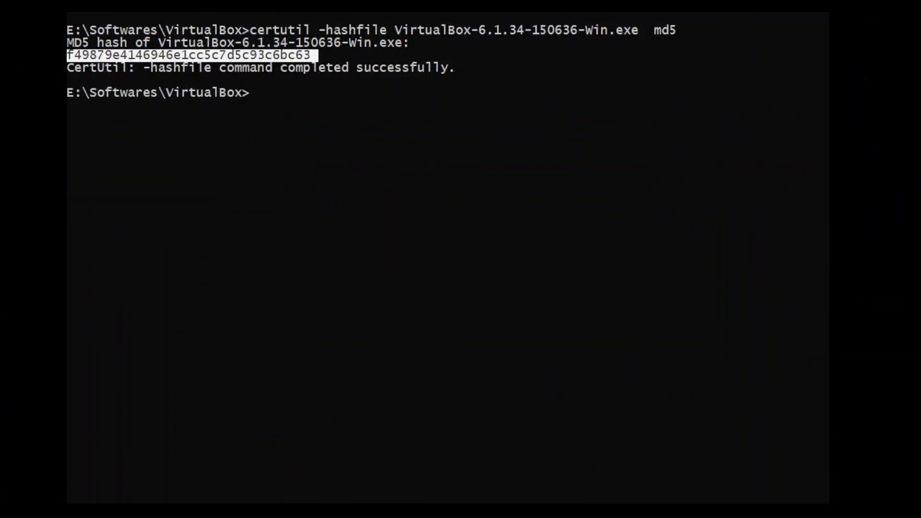
click(359, 129)
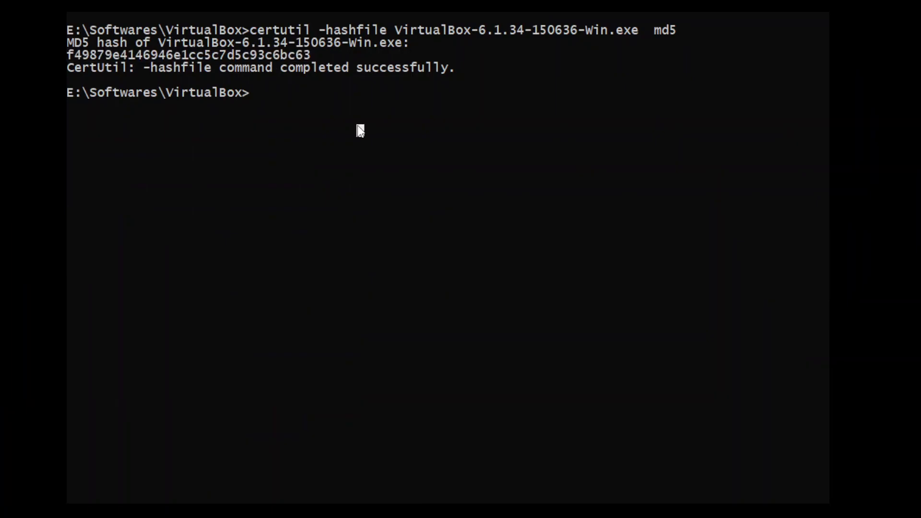
key(ctrl+v)
key(BackSpace)
right_click(358, 127)
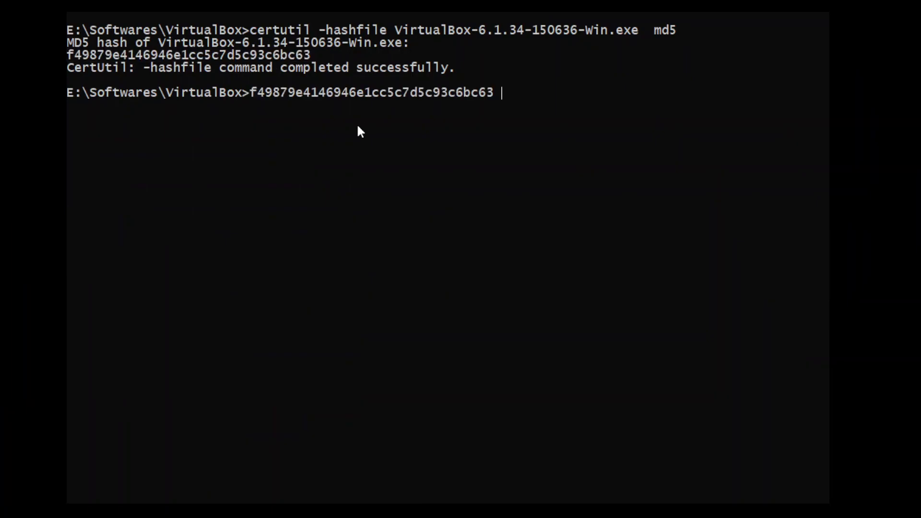
- Compare the pasted checksum with the certutil hash, and erase the pasted text from the prompt
drag(307, 56, 302, 57)
click(307, 57)
click(527, 94)
key(BackSpace)
key(BackSpace)
key(BackSpace)
key(BackSpace)
key(BackSpace)
key(BackSpace)
key(BackSpace)
key(BackSpace)
key(BackSpace)
key(BackSpace)
key(BackSpace)
key(BackSpace)
key(BackSpace)
key(BackSpace)
key(BackSpace)
key(BackSpace)
key(BackSpace)
key(BackSpace)
key(BackSpace)
key(BackSpace)
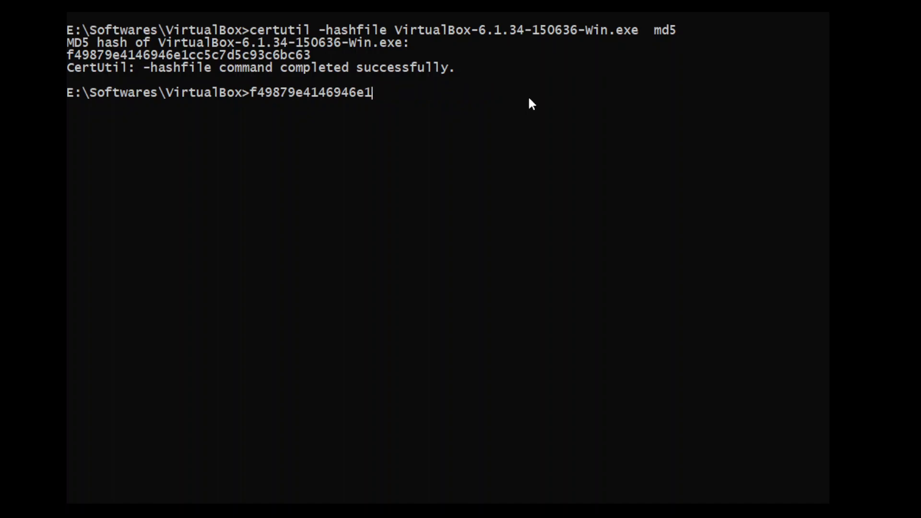
key(BackSpace)
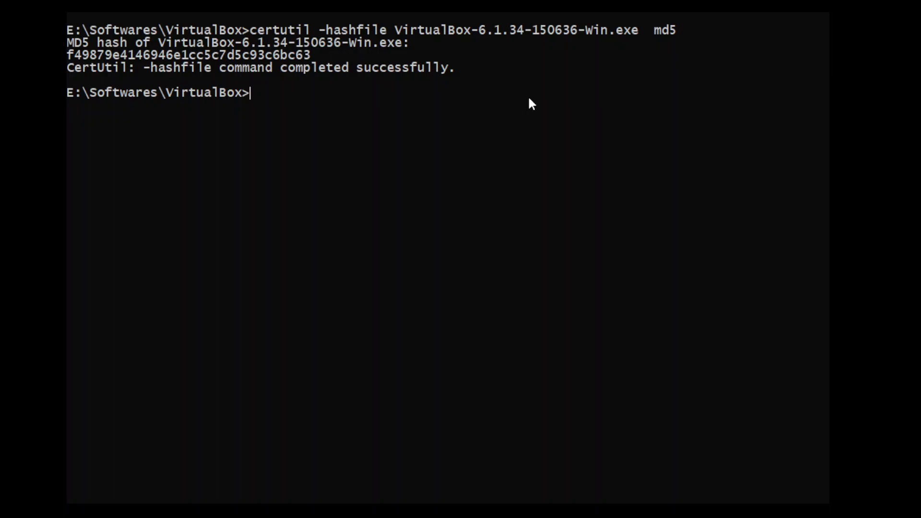
- Clear the console with cls and exit the Command Prompt
text(cls)
key(Return)
text(ex)
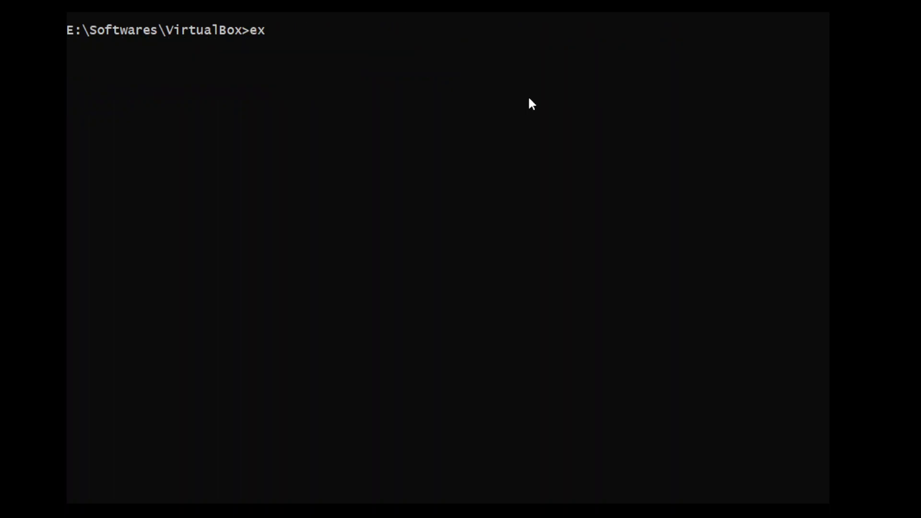
text(it)
key(Return)
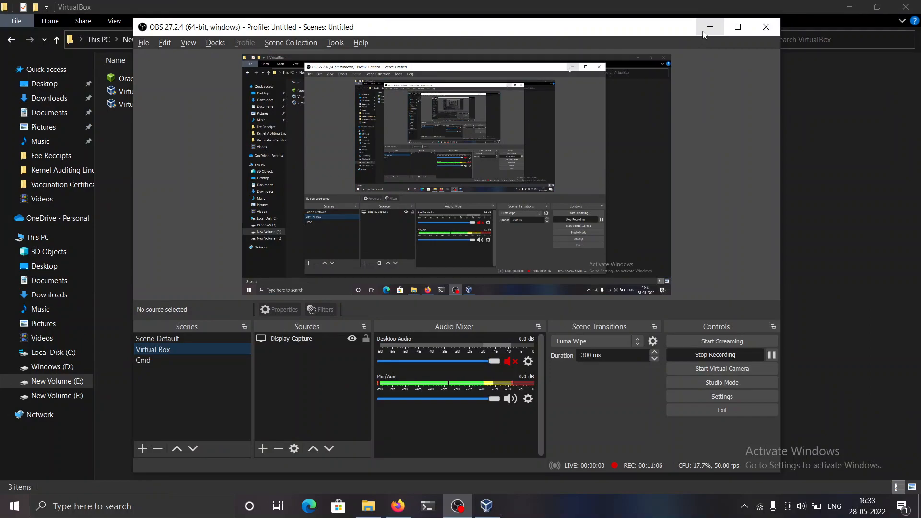
- Run the VirtualBox-6.1.34-150636-Win installer and start the installation with the default features, location and shortcuts, accepting the network interface reset
click(709, 28)
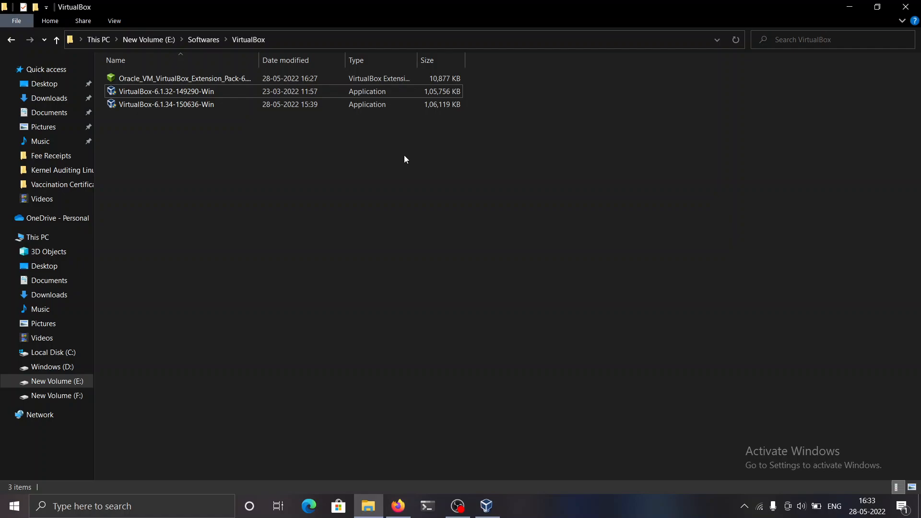
click(392, 110)
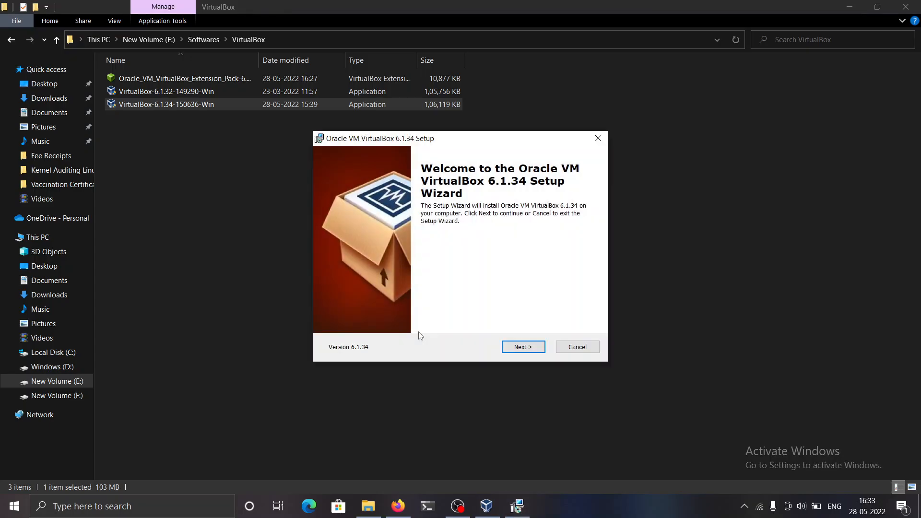
click(512, 350)
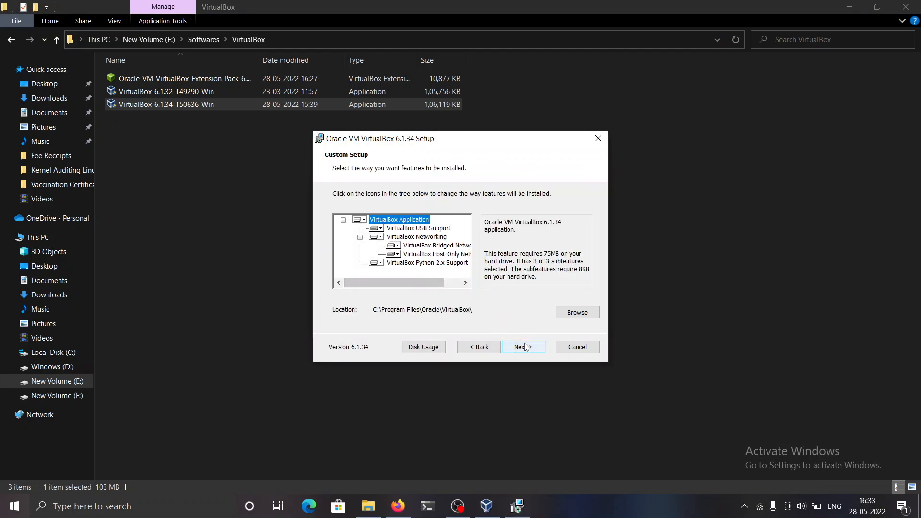
click(525, 347)
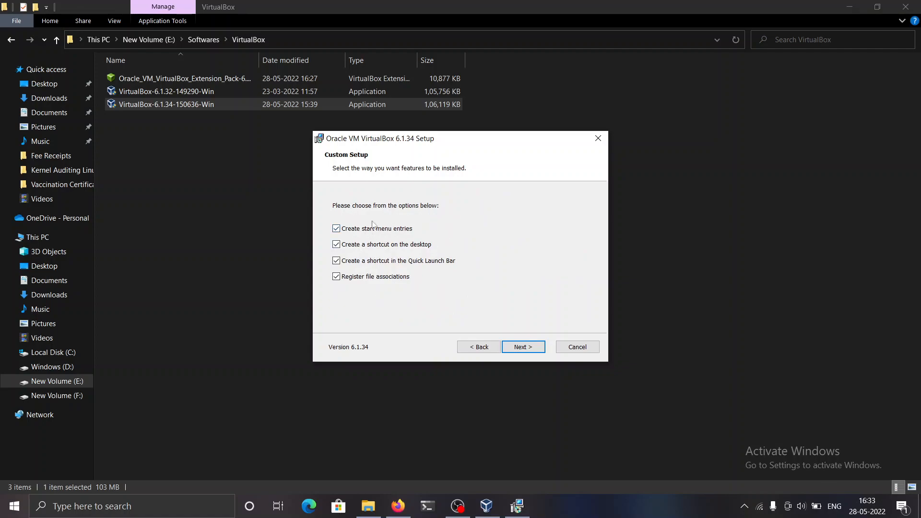
click(522, 349)
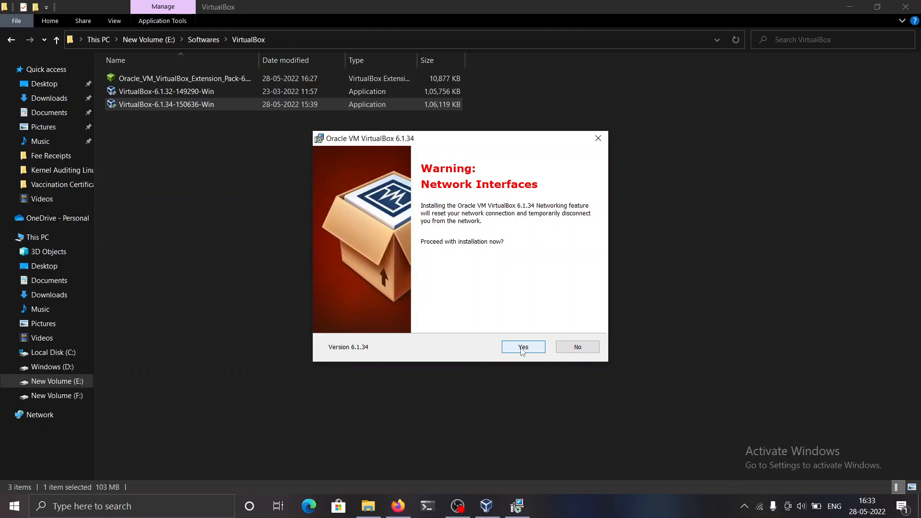
click(522, 349)
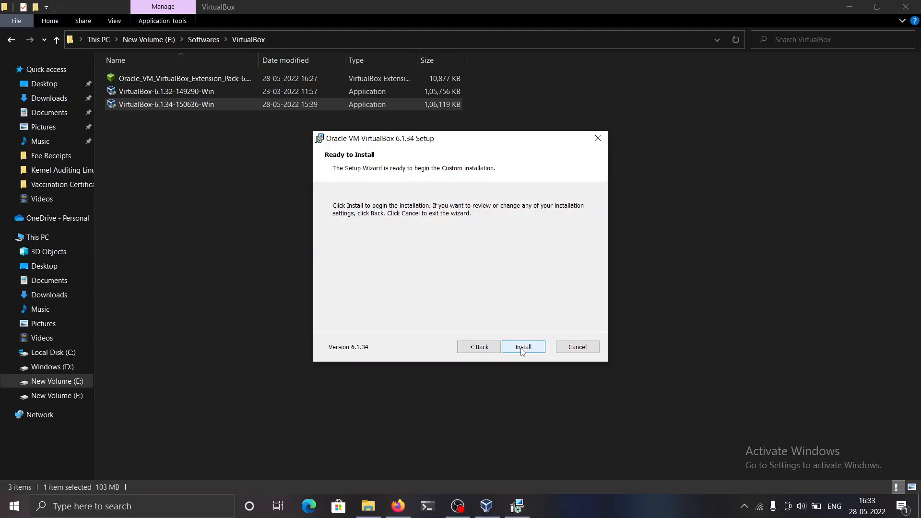
click(521, 349)
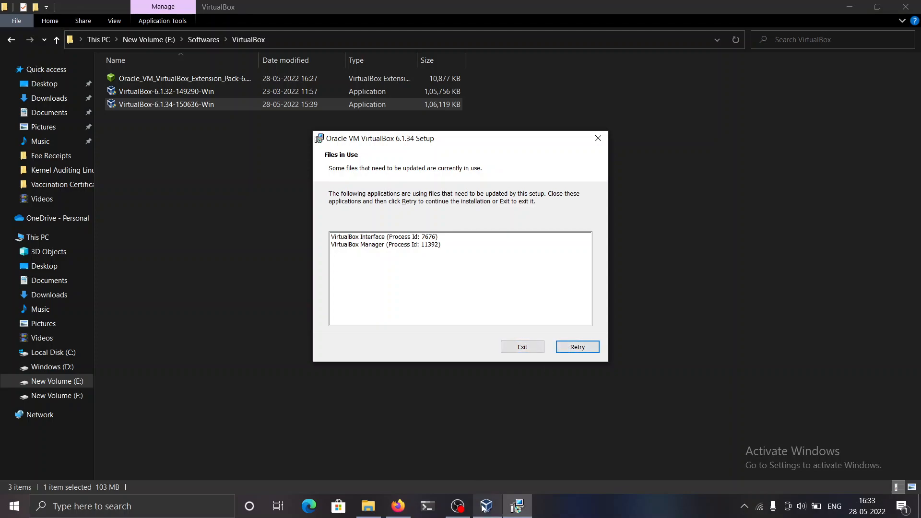
- Close the running VirtualBox Manager that holds files in use, and retry until the installation continues
mouse_move(483, 507)
key(alt+Tab)
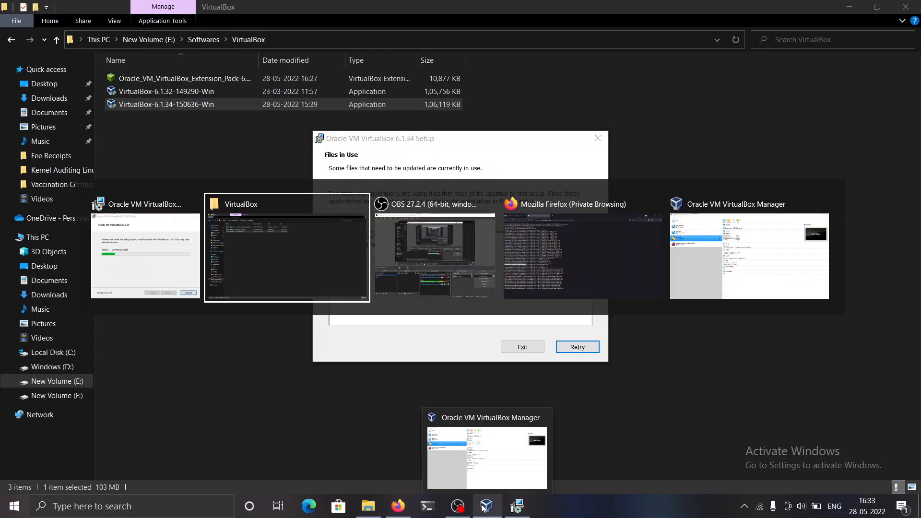
key(alt+Tab)
key(alt+Tab)
key(alt+Tab)
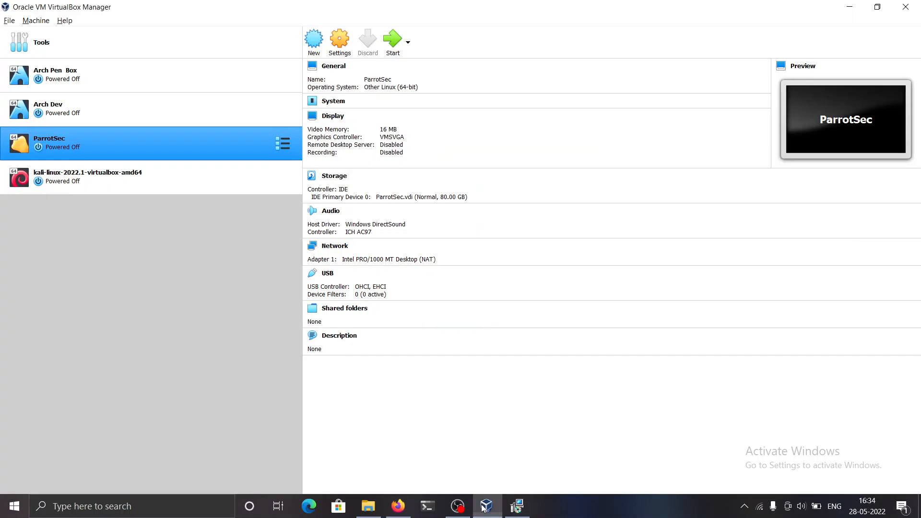
click(906, 6)
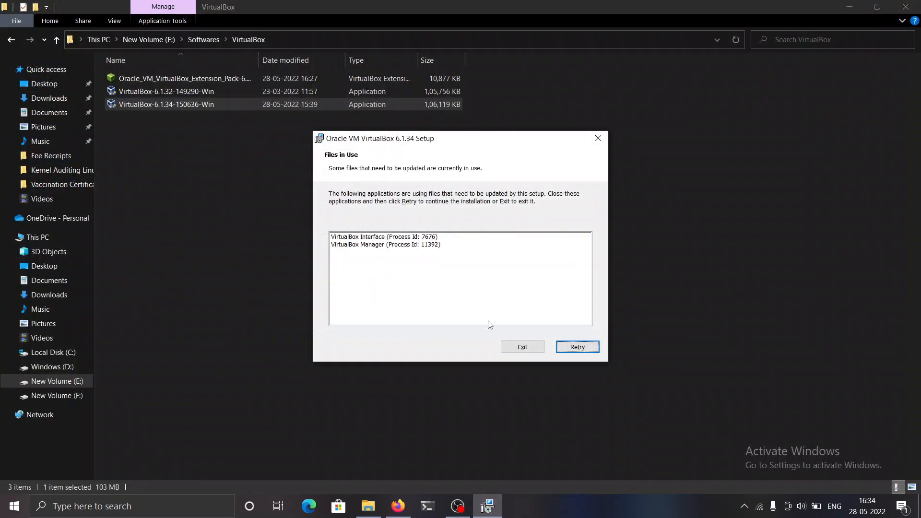
click(577, 347)
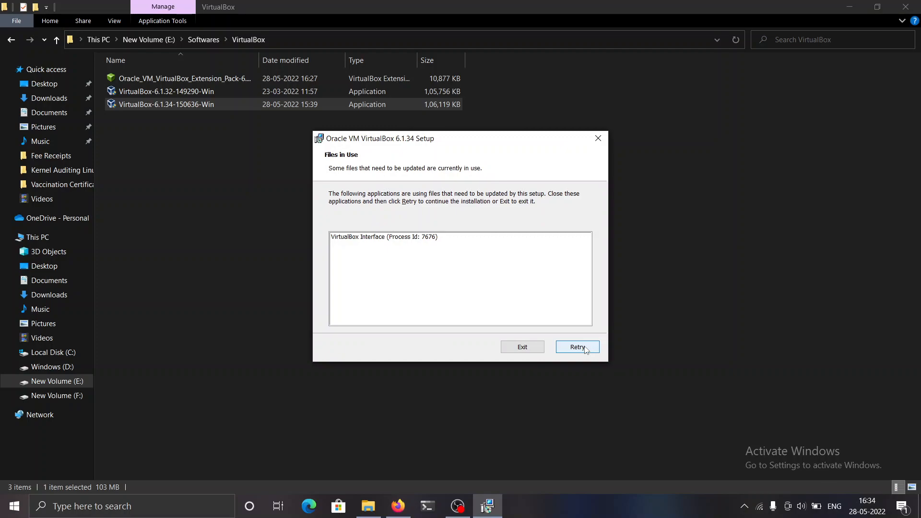
click(584, 348)
click(585, 348)
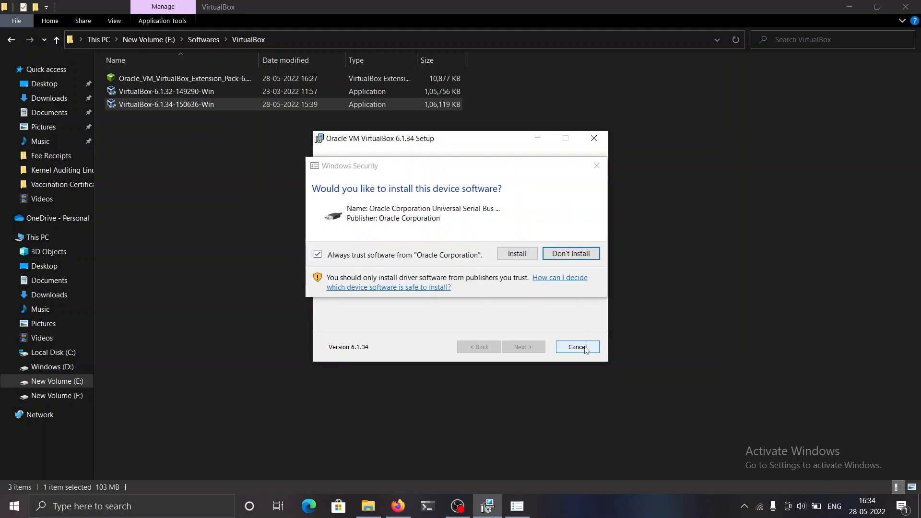
- Turn off always trusting Oracle Corporation at the USB prompt, install the USB, network adapter and network service drivers, and finish setup with VirtualBox set to start
click(431, 255)
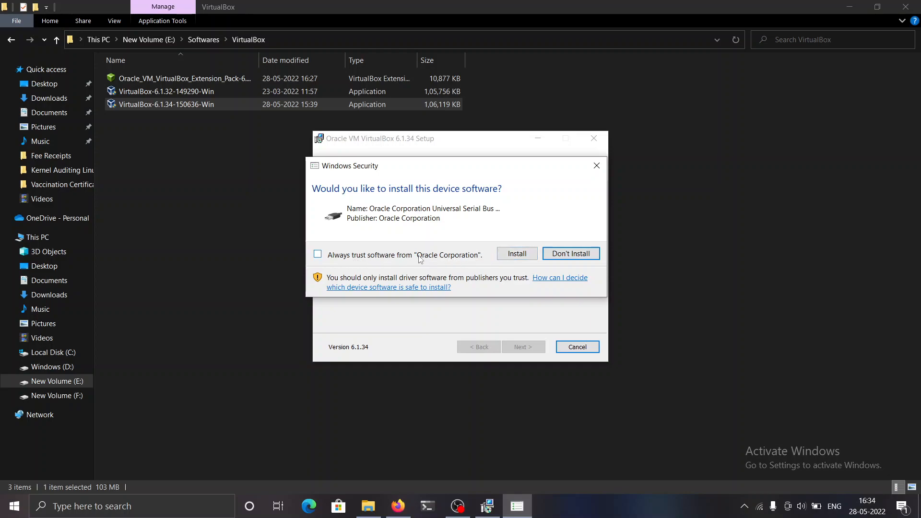
click(451, 256)
click(465, 256)
click(509, 257)
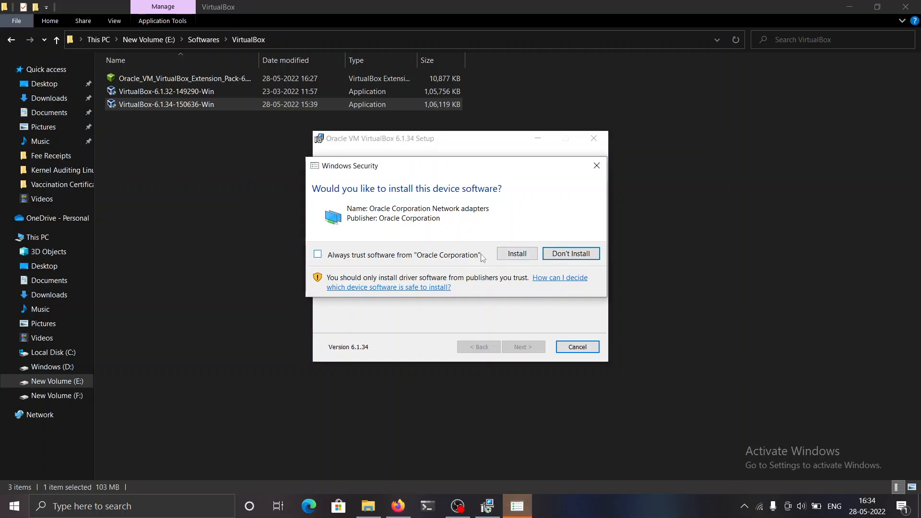
click(500, 257)
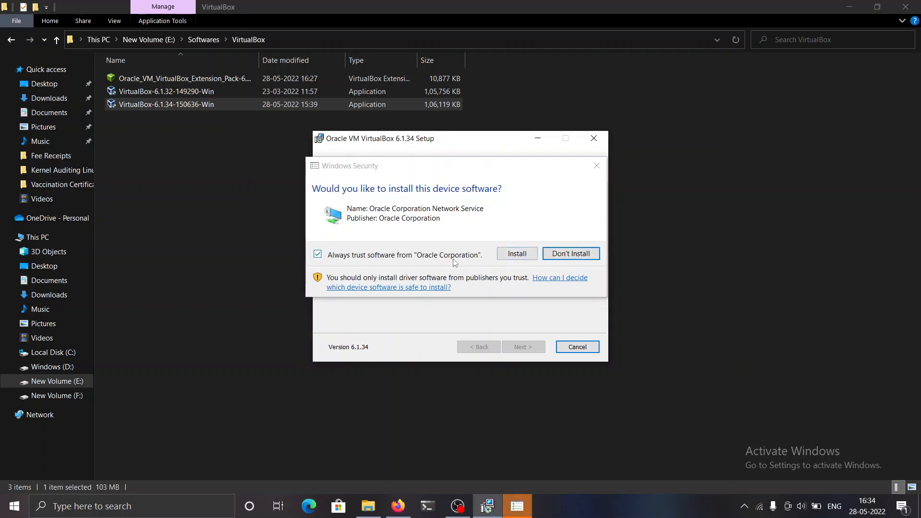
click(517, 255)
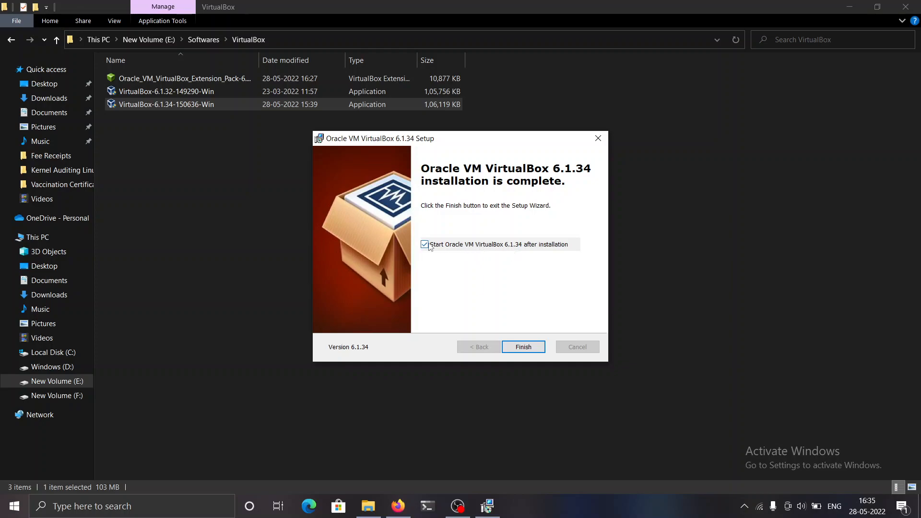
click(523, 347)
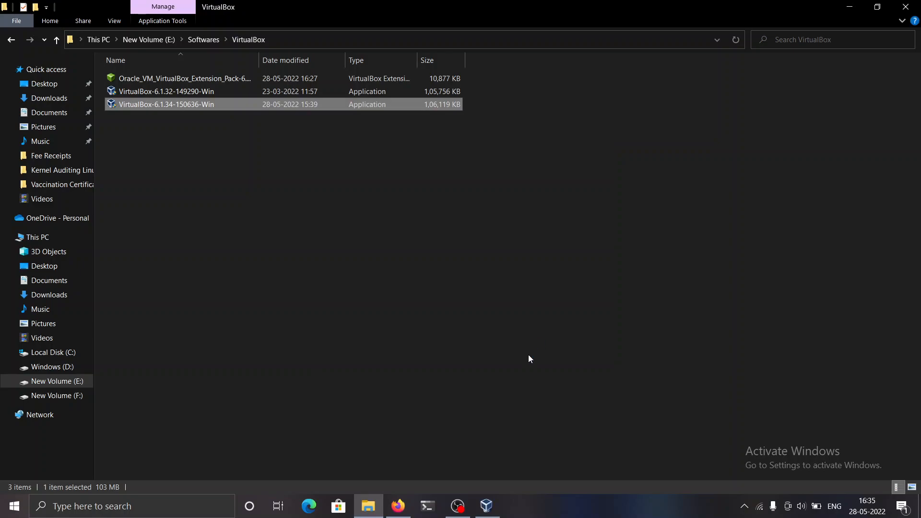
- Switch to VirtualBox Manager and check that the existing virtual machines are still listed with their details
click(494, 510)
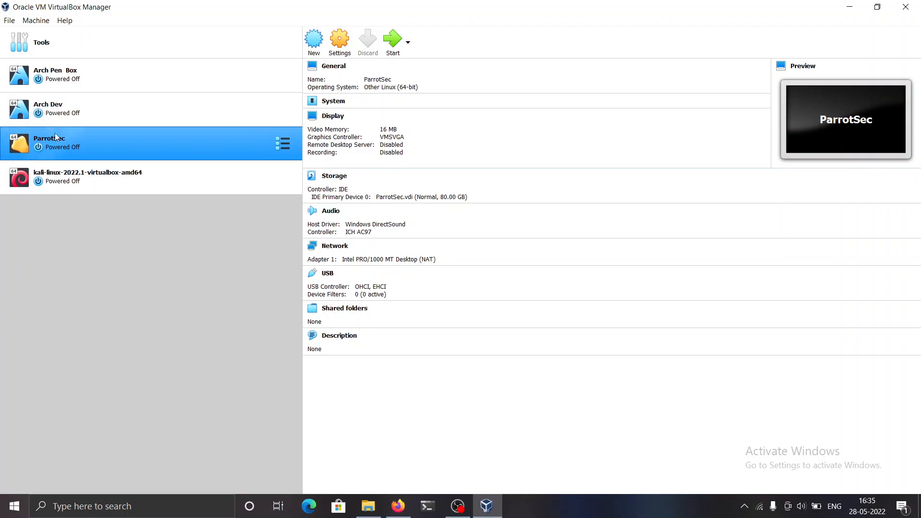
click(68, 75)
click(71, 117)
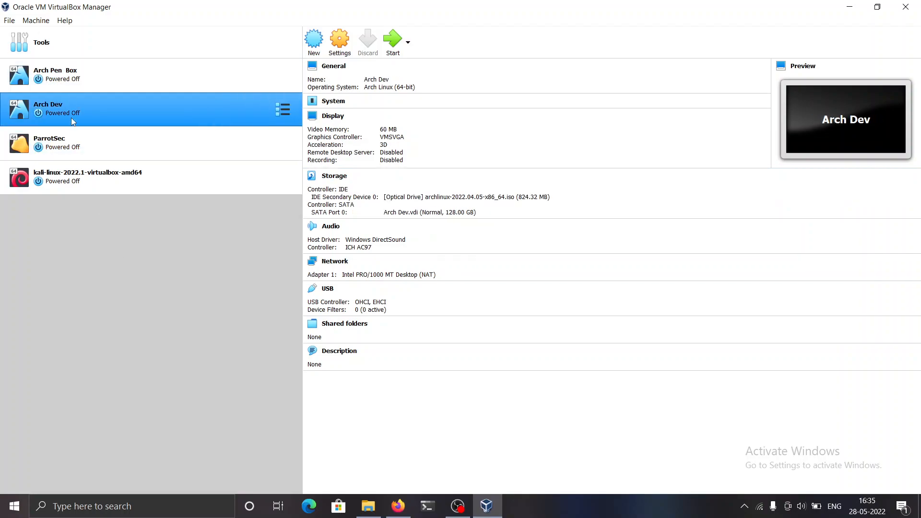
click(71, 143)
click(80, 165)
click(79, 149)
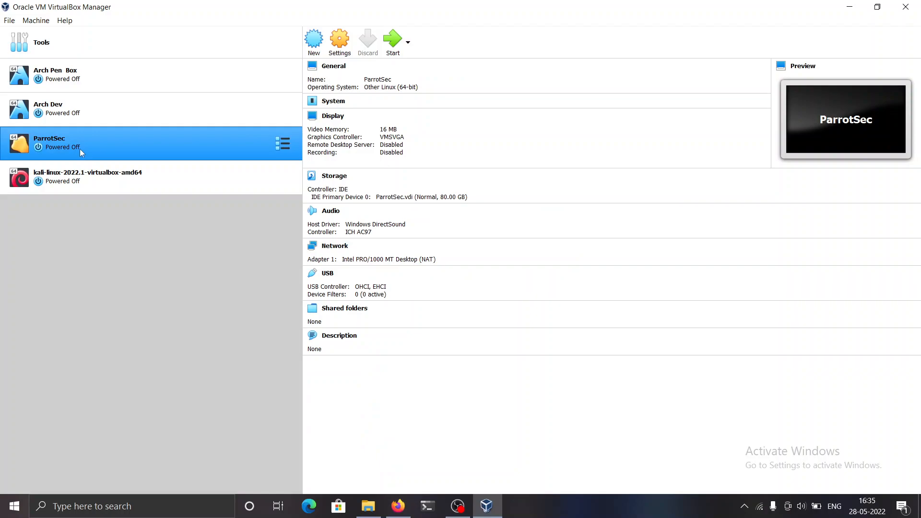
click(87, 121)
click(105, 73)
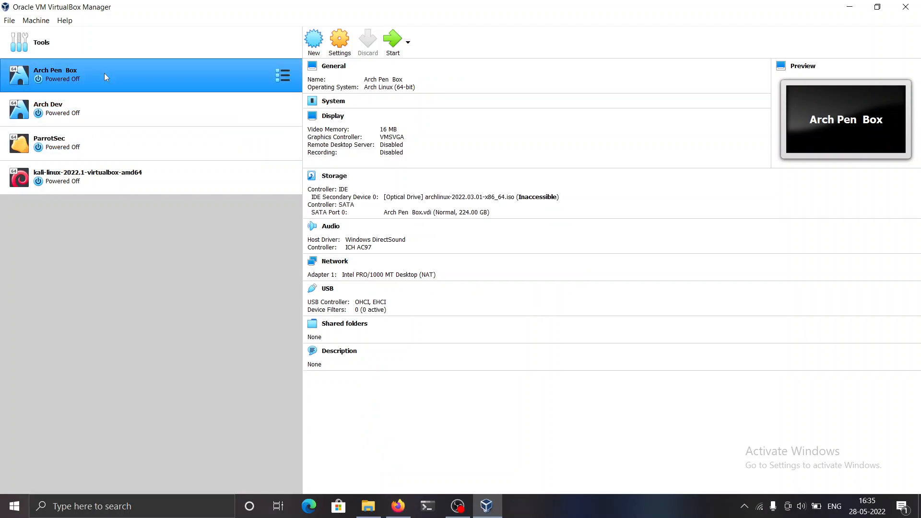
- Check the installed VirtualBox version in the About information, and close it
click(65, 21)
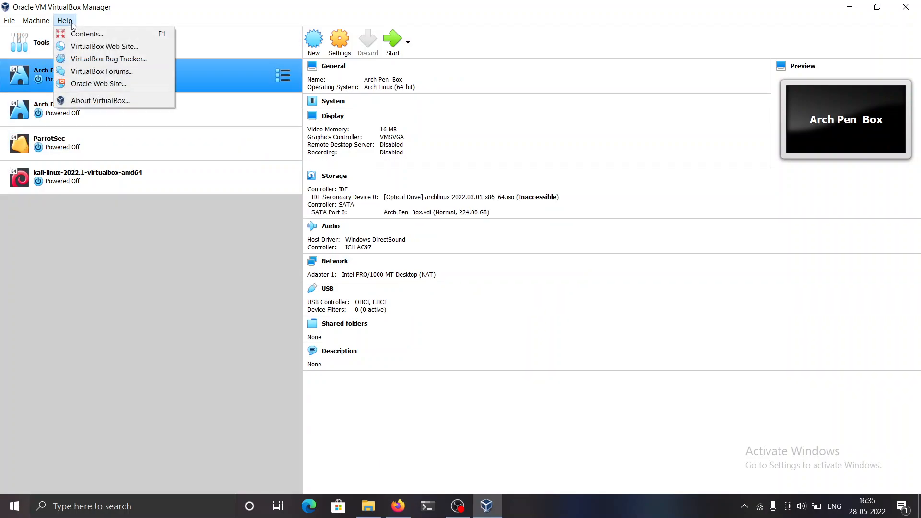
click(91, 100)
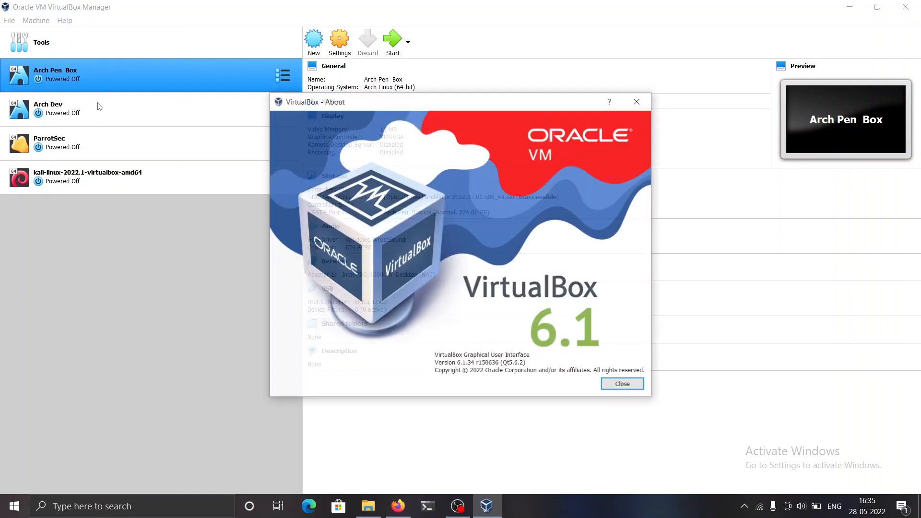
drag(477, 363, 461, 365)
click(623, 385)
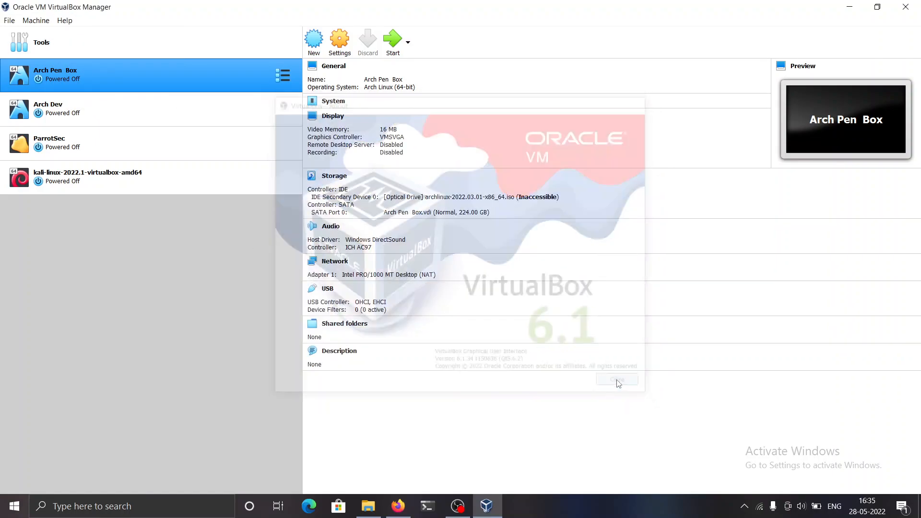
- Open the Extensions page of the global VirtualBox preferences and remove the installed Oracle VM VirtualBox Extension Pack
click(76, 47)
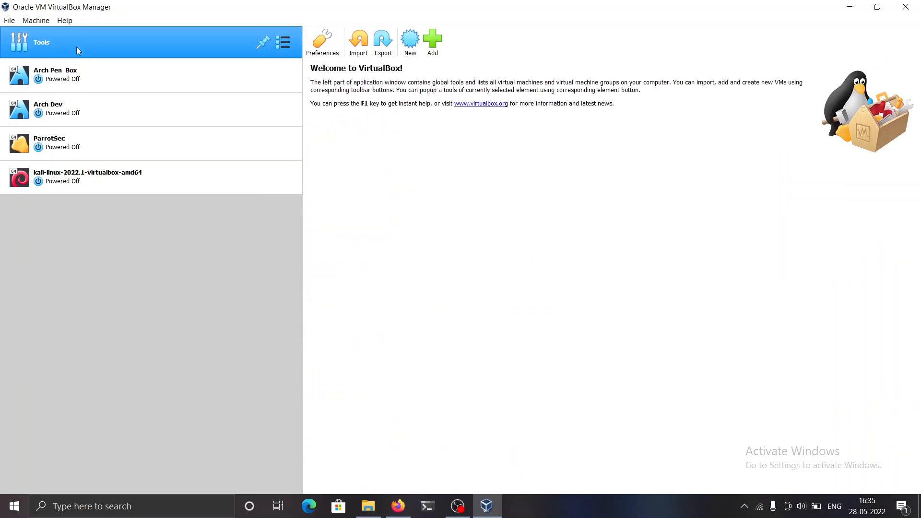
click(50, 179)
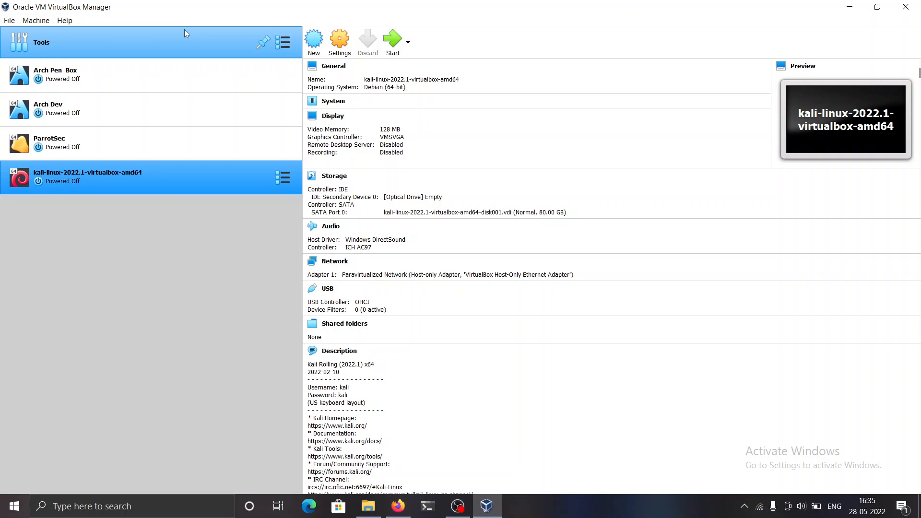
click(185, 29)
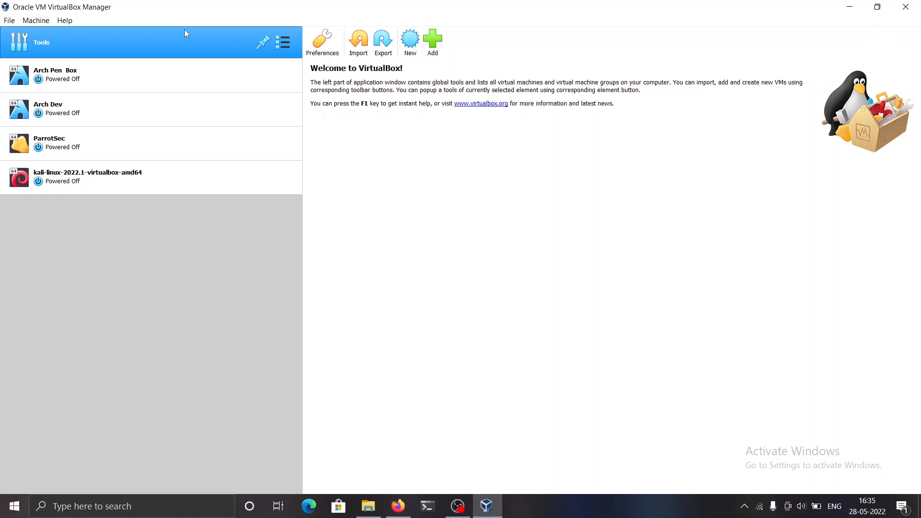
click(331, 42)
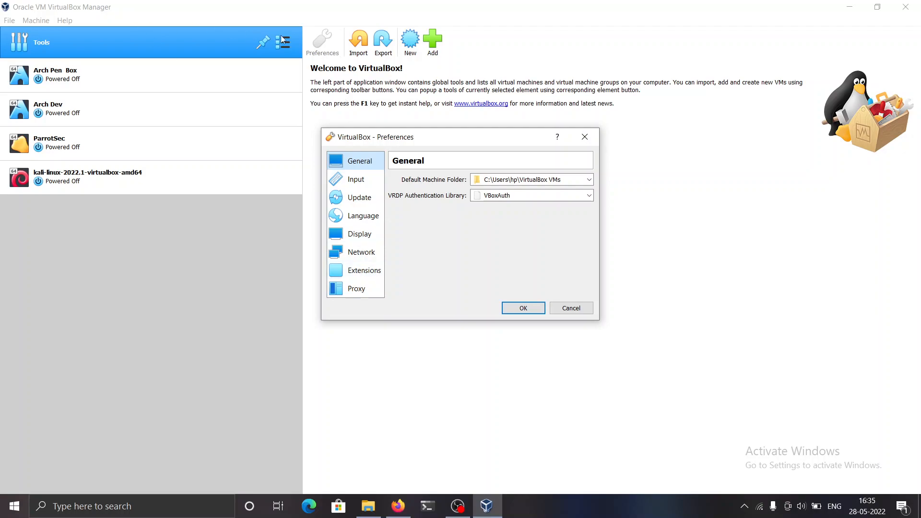
click(363, 278)
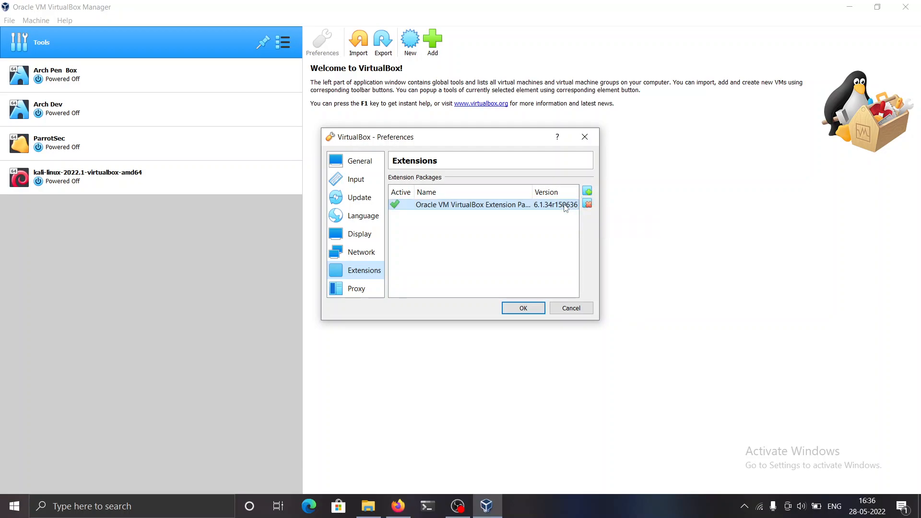
click(588, 204)
click(445, 266)
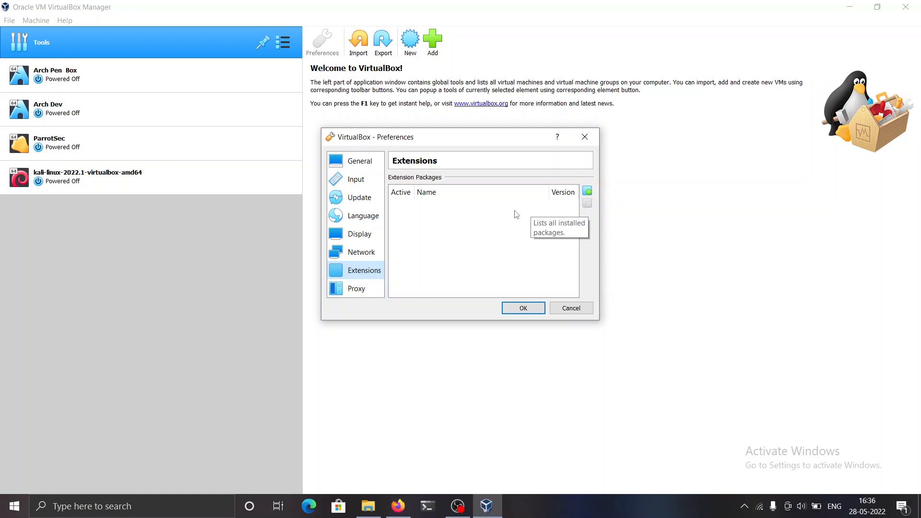
- Add the extension package file Oracle_VM_VirtualBox_Extension_Pack-6.1.34 from the Softwares\VirtualBox folder on New Volume (E:)
click(585, 190)
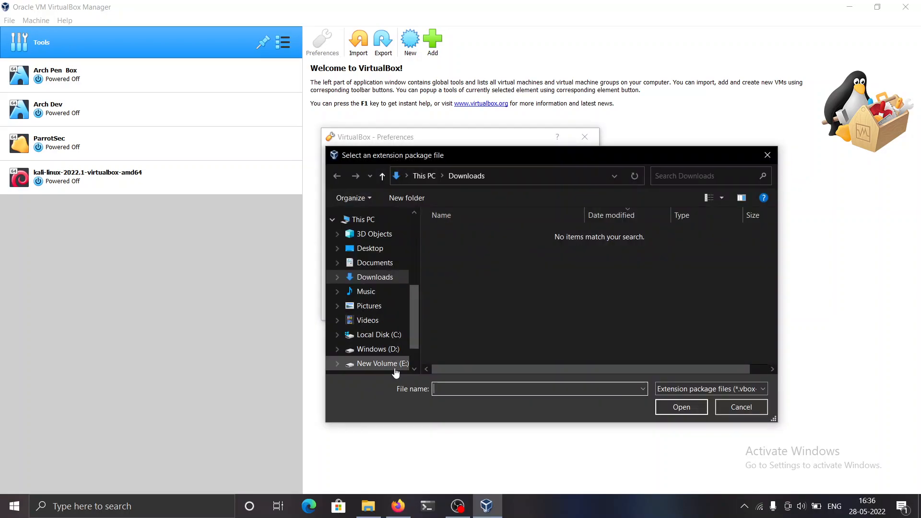
click(381, 363)
double_click(460, 310)
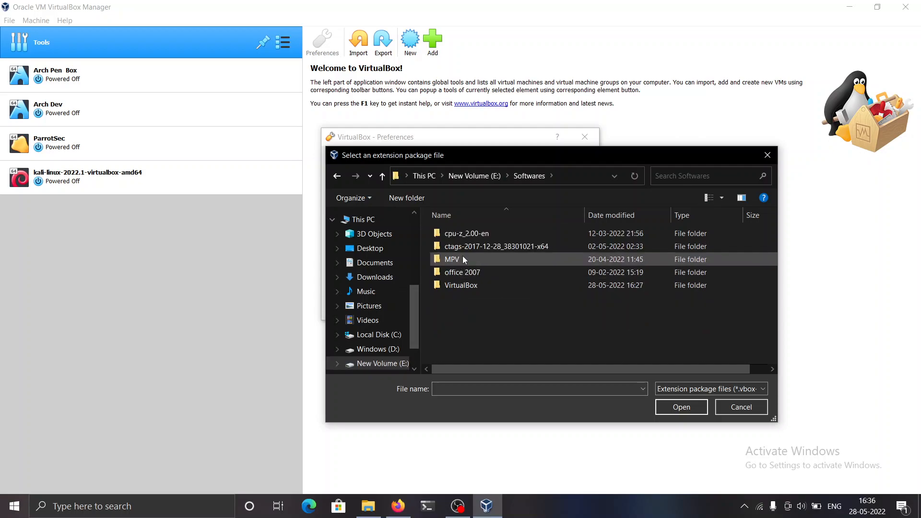
double_click(471, 286)
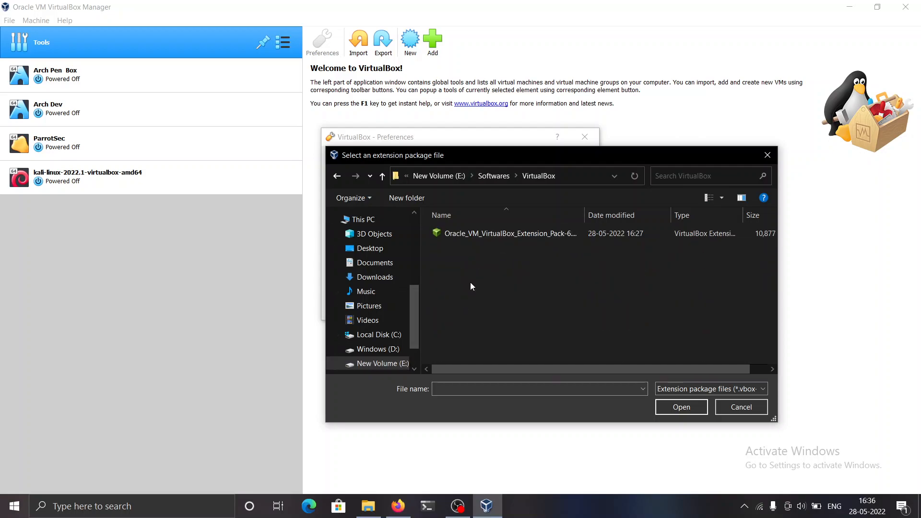
click(490, 240)
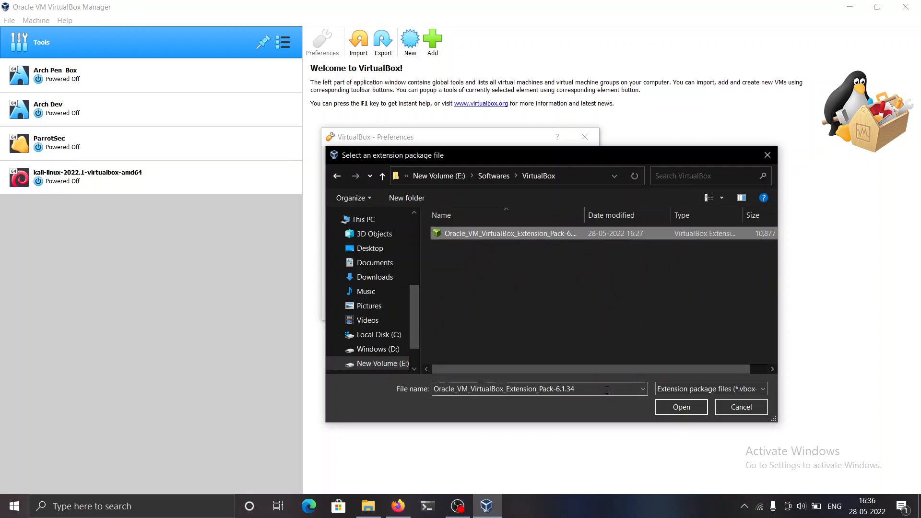
click(670, 406)
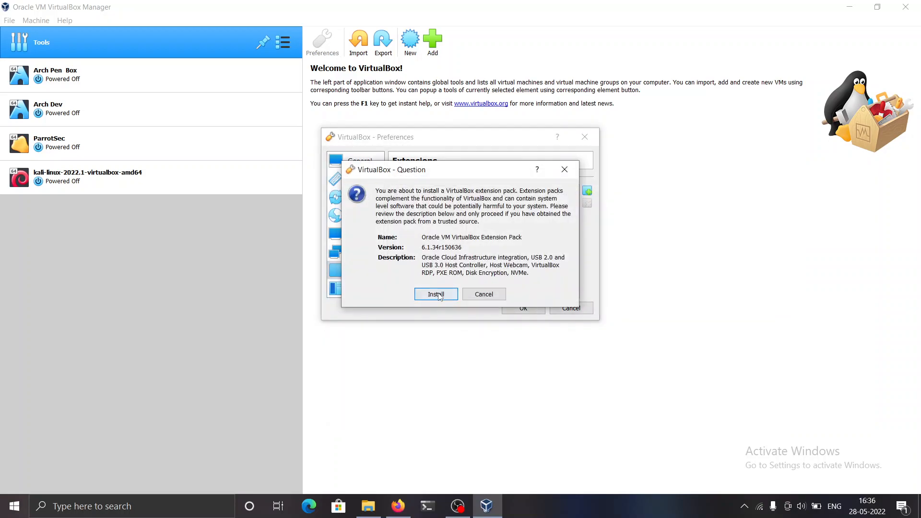
- Install the Oracle VM VirtualBox Extension Pack, agreeing to its license after reading to the end, and save the preferences
click(436, 293)
scroll(525, 226, down, 4)
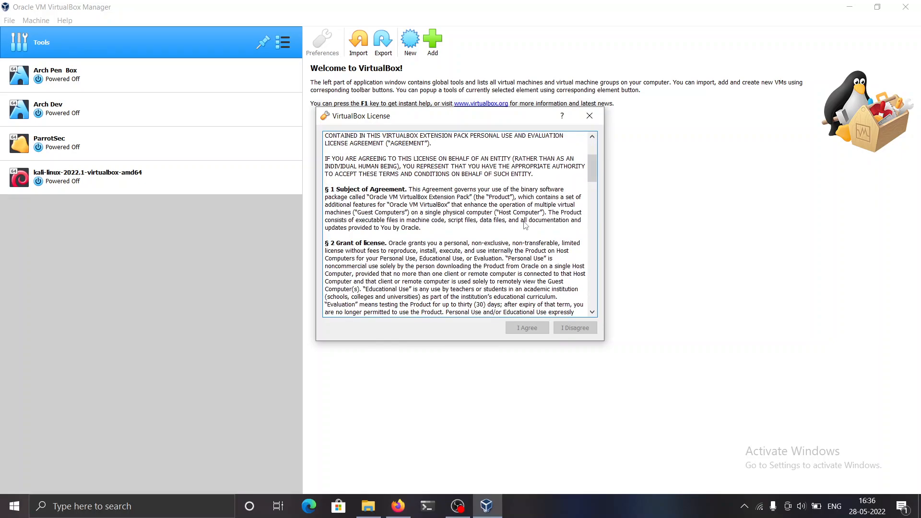
scroll(525, 226, down, 20)
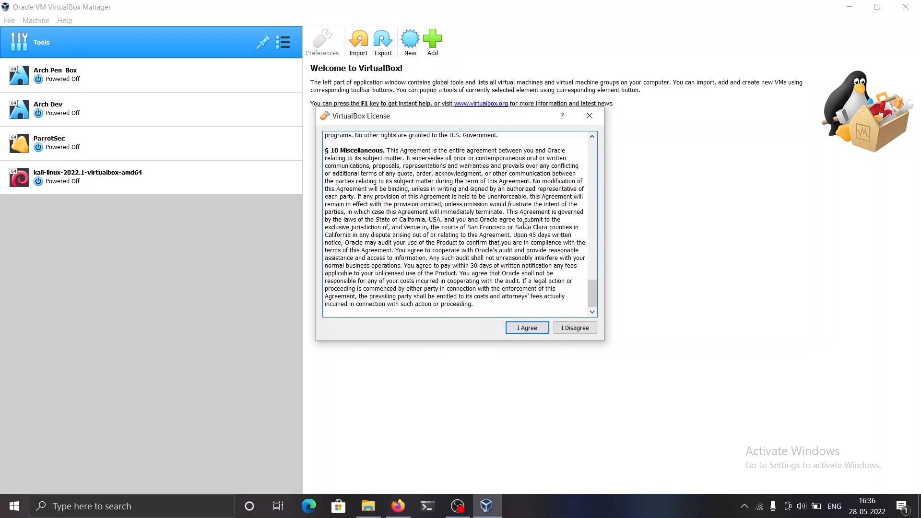
click(537, 329)
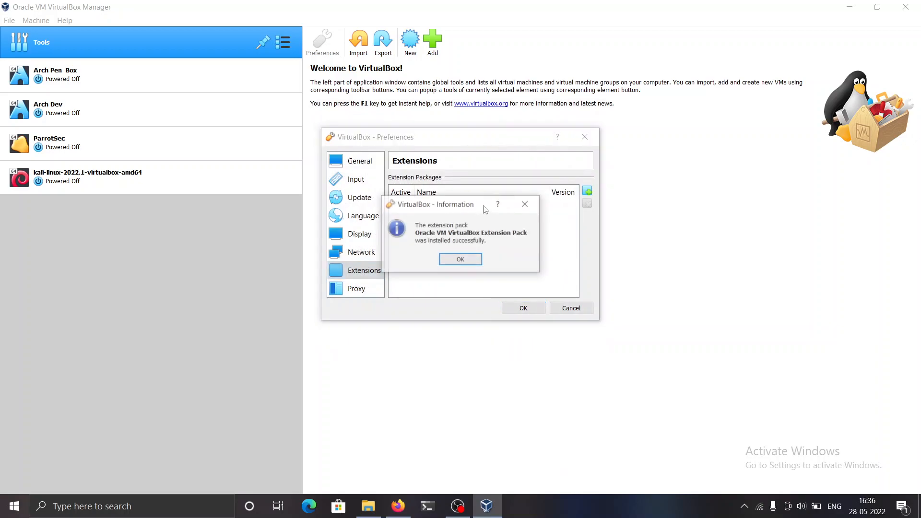
click(460, 259)
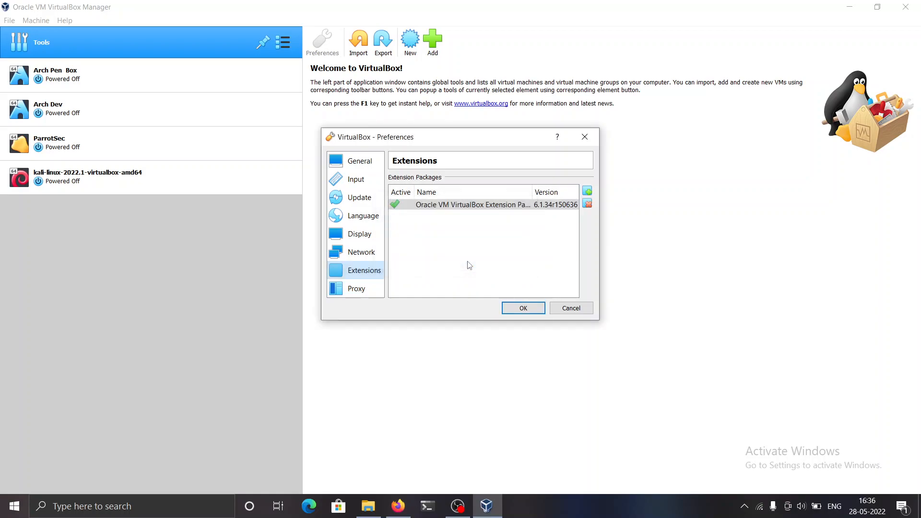
click(517, 310)
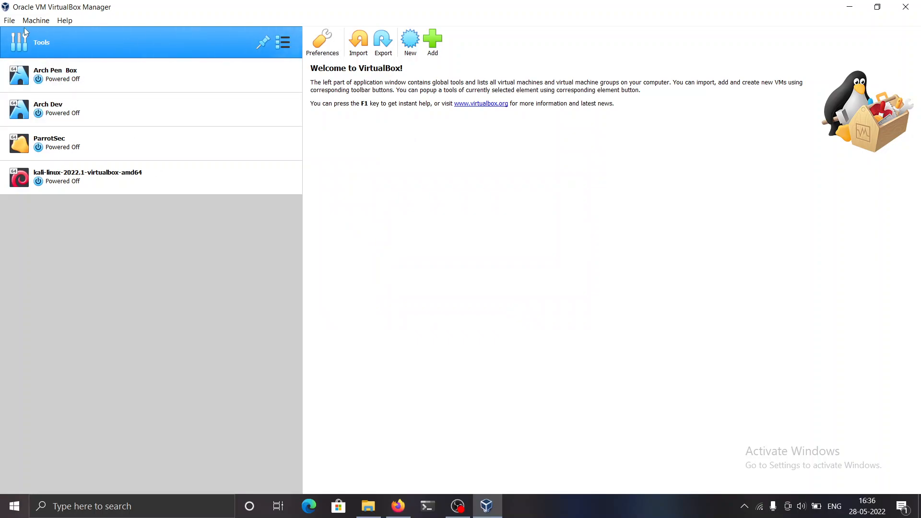
- Check for VirtualBox updates and dismiss the result
click(9, 20)
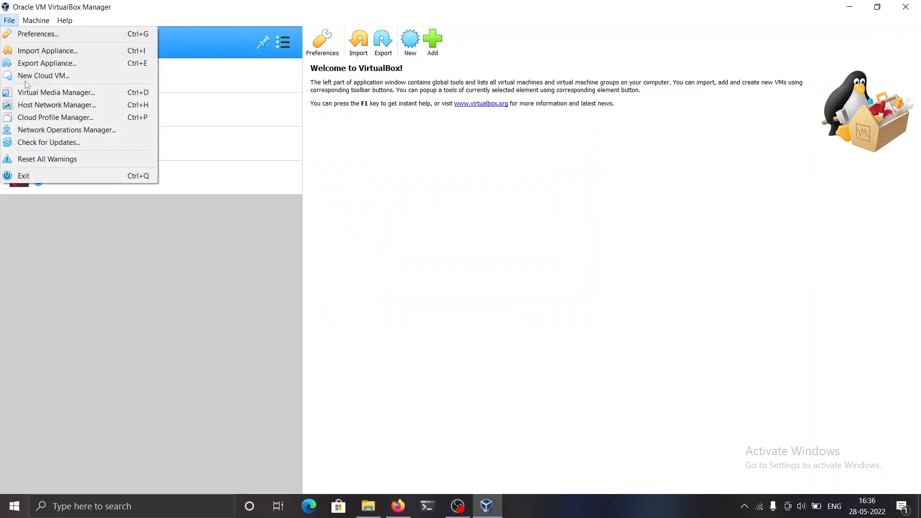
click(58, 143)
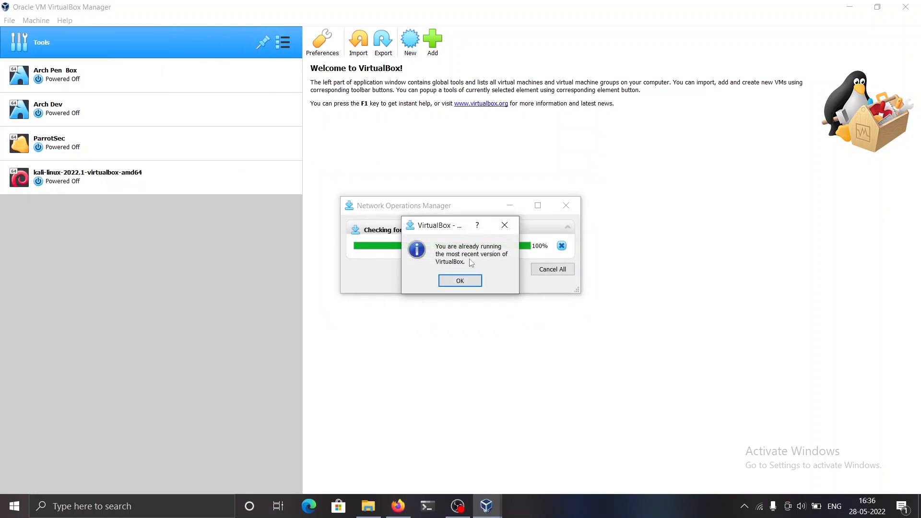
click(464, 281)
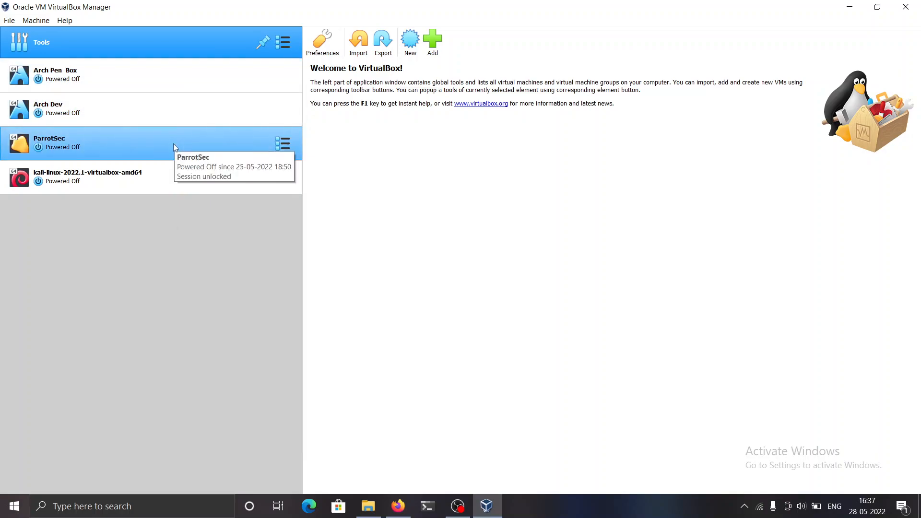
key(alt+Tab)
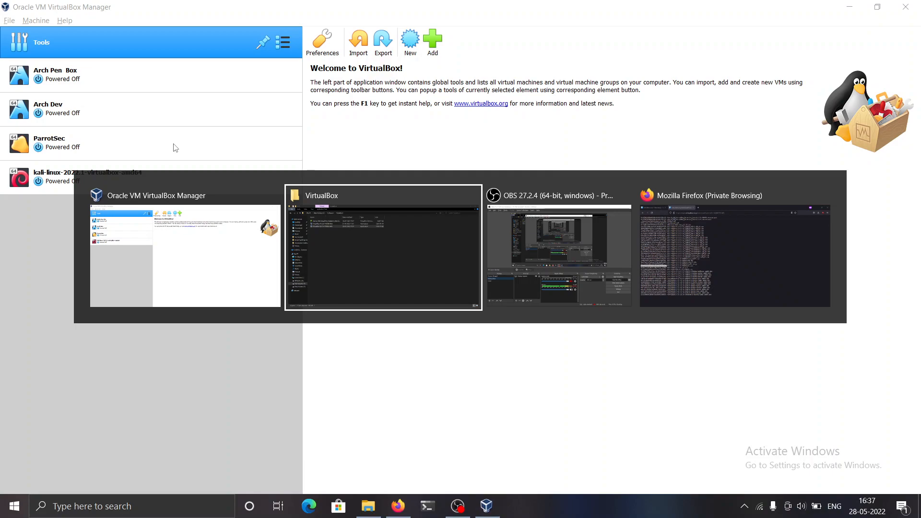
key(alt+Tab)
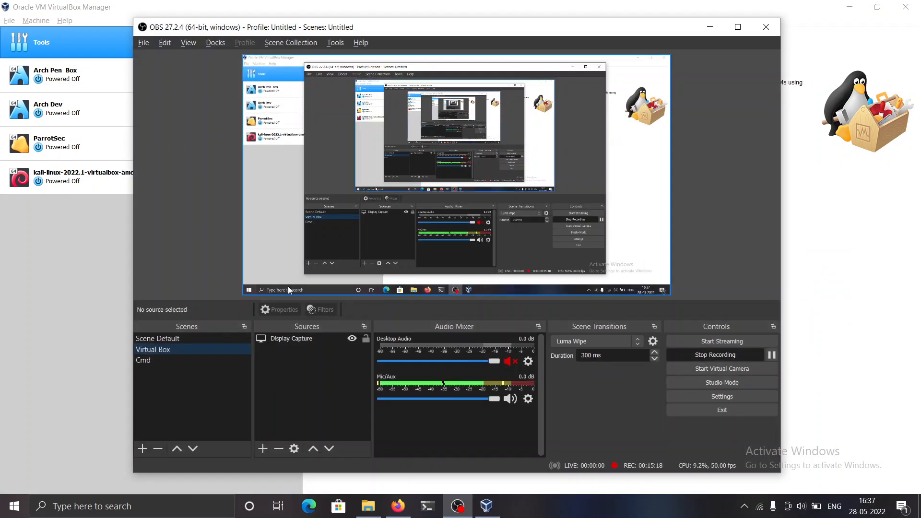